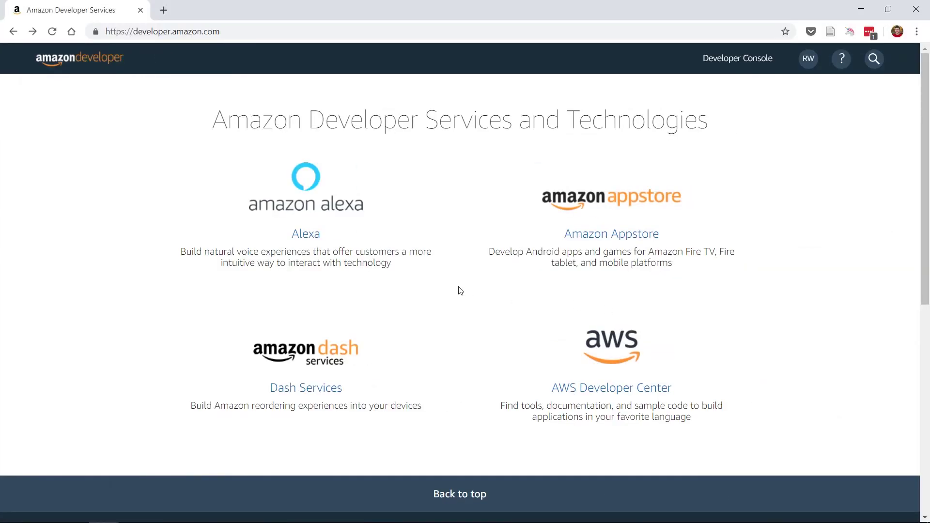
- Go to Alexa Built-in Devices and start a new product, typing its name
{"action": "left_click", "coordinate": [314, 234]}
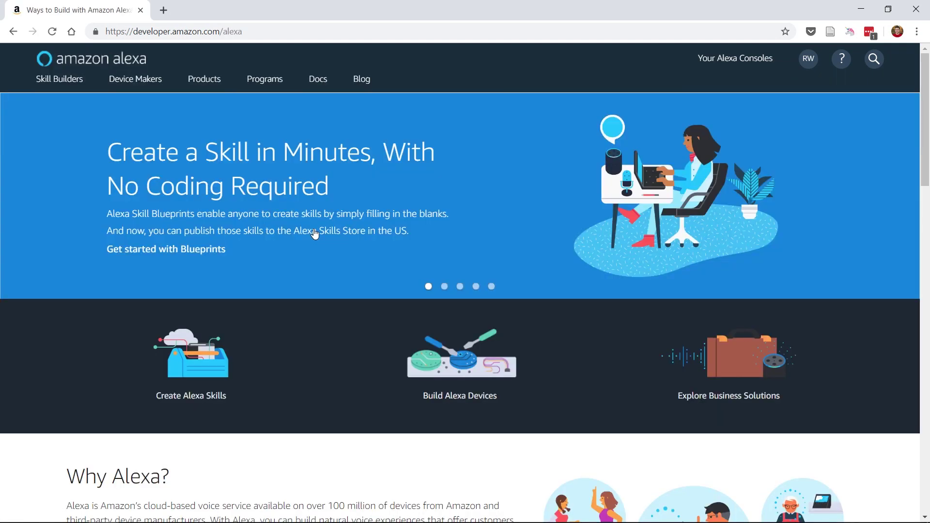
{"action": "mouse_move", "coordinate": [764, 59]}
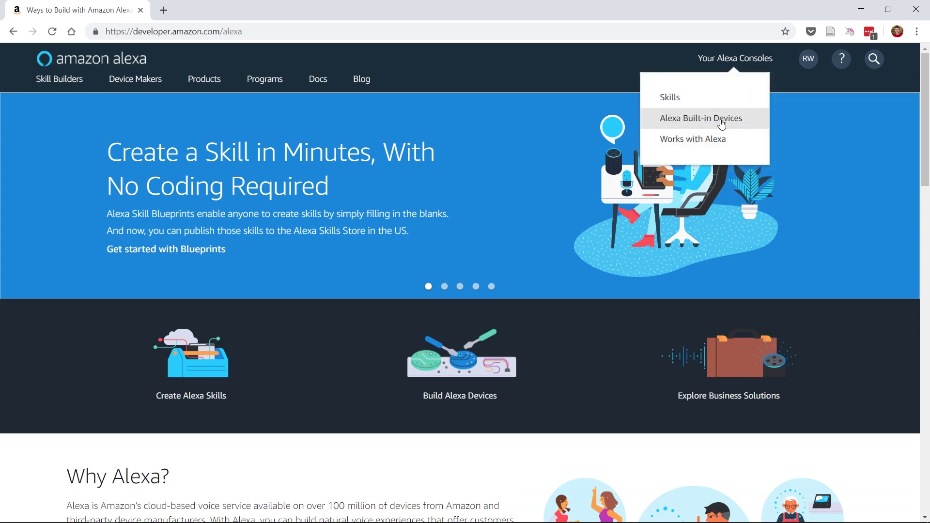
{"action": "left_click", "coordinate": [722, 123]}
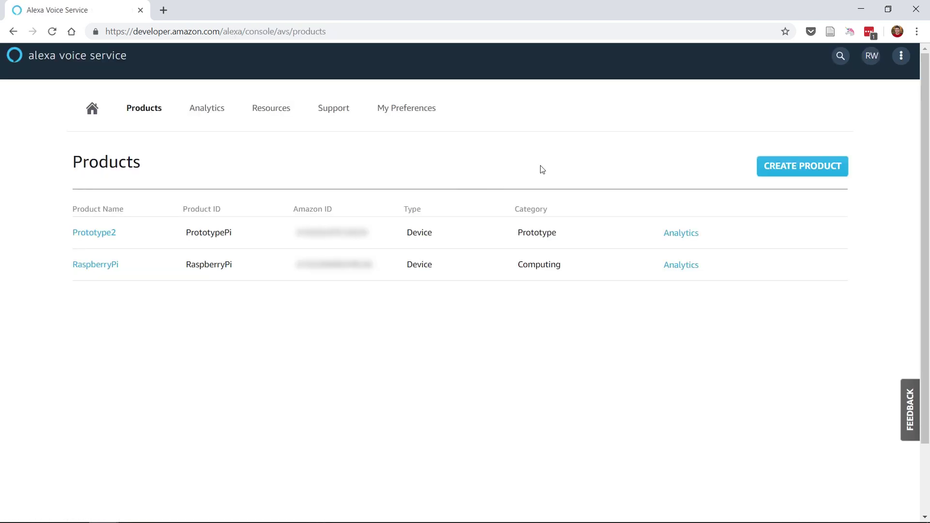
{"action": "left_click", "coordinate": [775, 165]}
{"action": "type", "text": "A"}
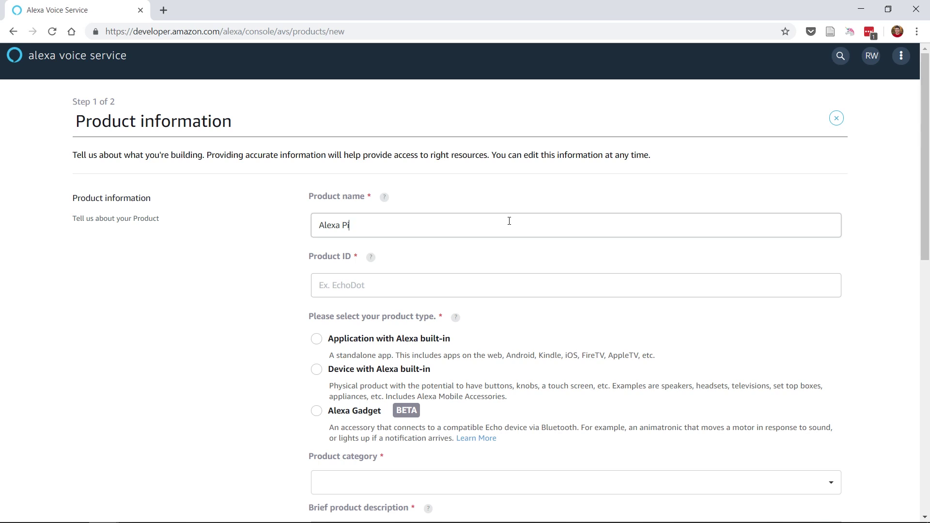
- Name the product AlexaPi with a matching ID, as a device with Alexa built-in and no companion app
{"action": "type", "text": "lexaPi"}
{"action": "key", "text": "Tab"}
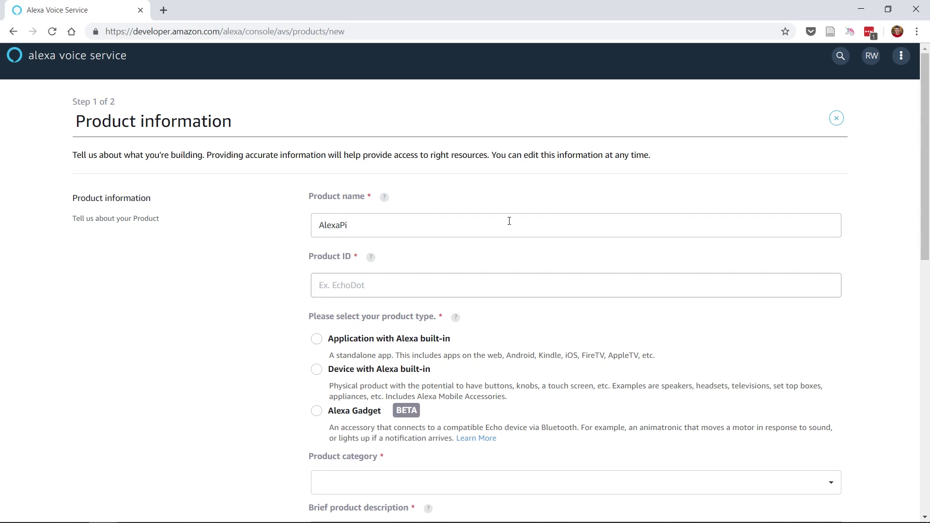
{"action": "type", "text": "AlexaPi"}
{"action": "left_click", "coordinate": [396, 373]}
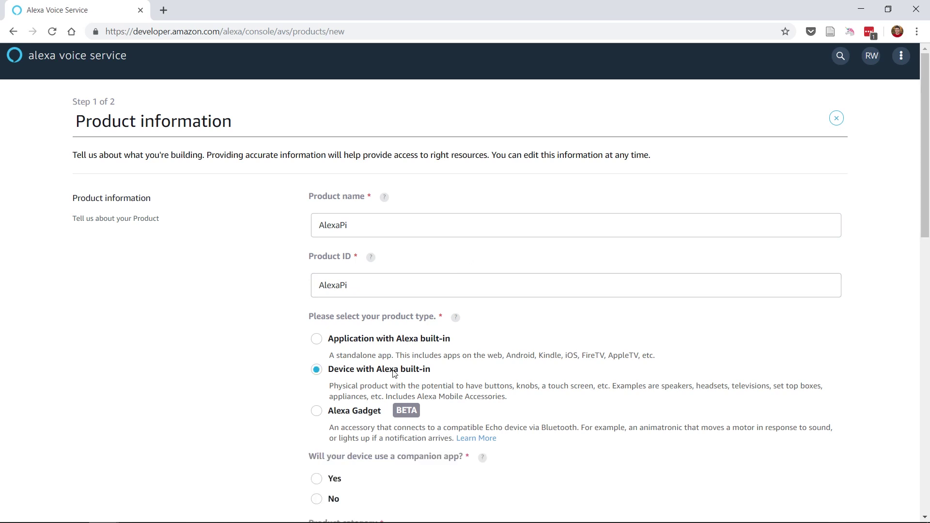
{"action": "scroll", "coordinate": [247, 334], "scroll_direction": "down", "scroll_amount": 3}
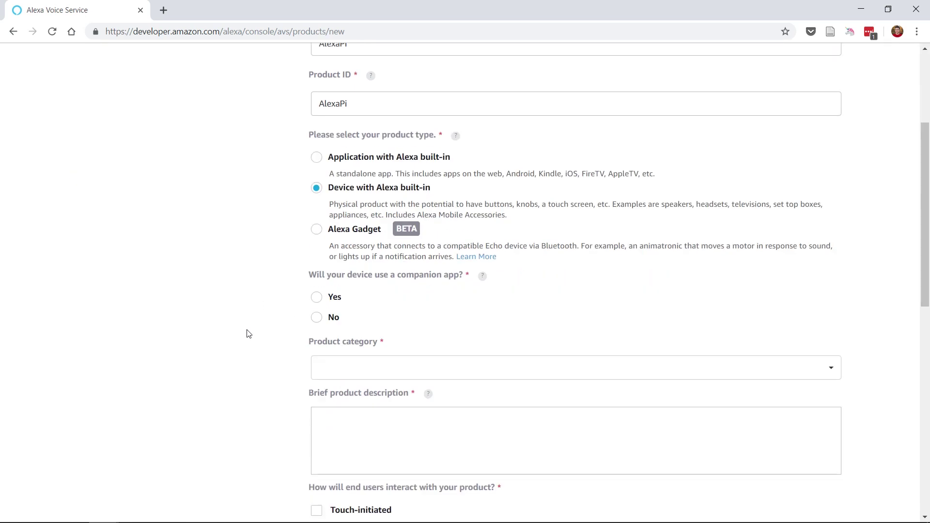
{"action": "left_click", "coordinate": [320, 318]}
- Set the category to Other, specified as AlexaPi, with description AlexaPi
{"action": "left_click", "coordinate": [383, 367]}
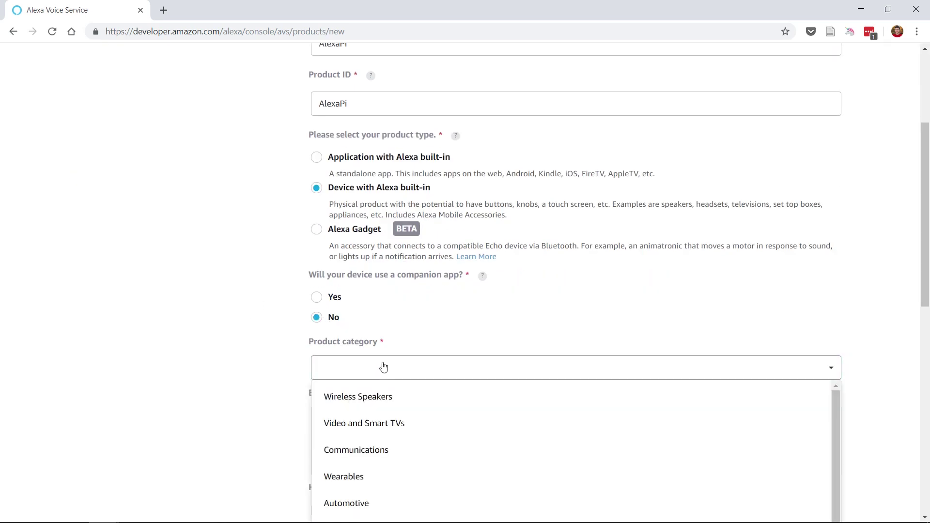
{"action": "scroll", "coordinate": [377, 365], "scroll_direction": "down", "scroll_amount": 3}
{"action": "left_click", "coordinate": [383, 509]}
{"action": "left_click", "coordinate": [365, 275]}
{"action": "type", "text": "AlexaPi"}
{"action": "key", "text": "Tab"}
{"action": "type", "text": "Al"}
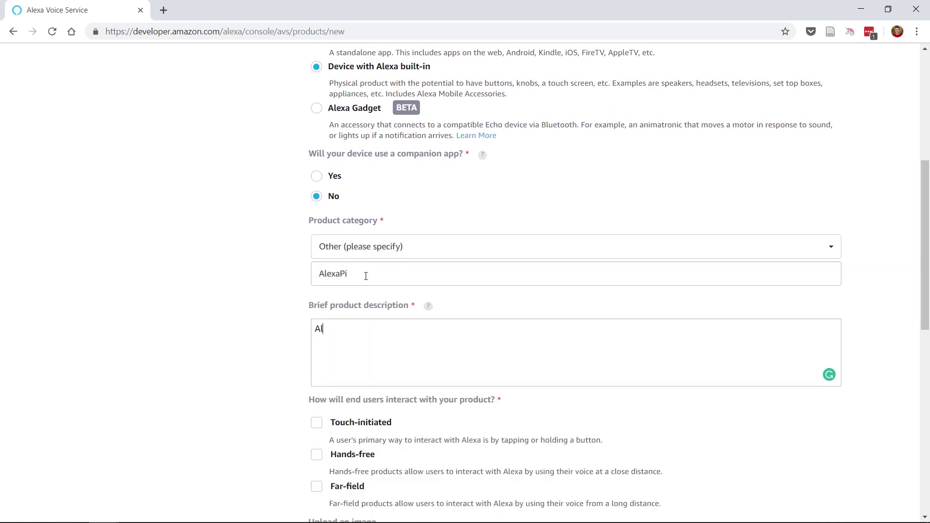
{"action": "type", "text": "exaPi"}
- Mark it hands-free and answer No to commercial, Alexa for Business, AWS IoT and children's questions
{"action": "scroll", "coordinate": [361, 278], "scroll_direction": "down", "scroll_amount": 2}
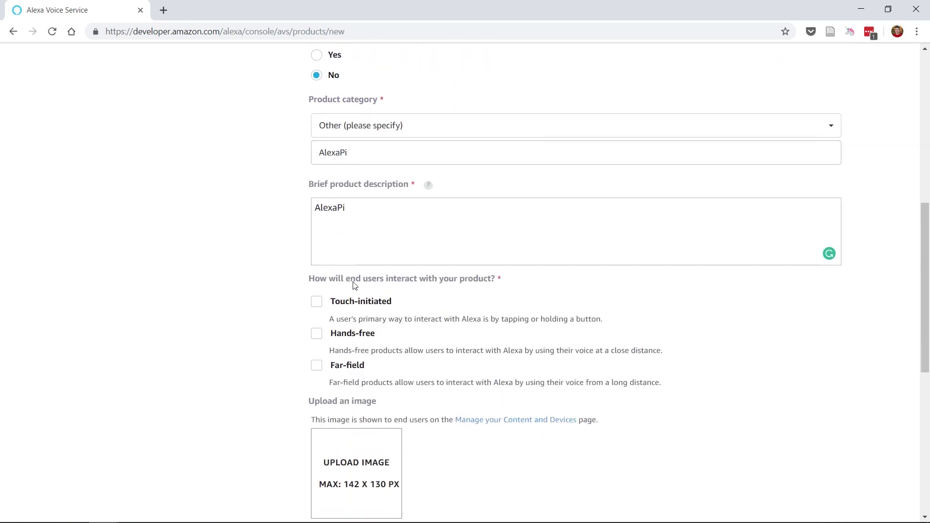
{"action": "scroll", "coordinate": [354, 286], "scroll_direction": "down", "scroll_amount": 1}
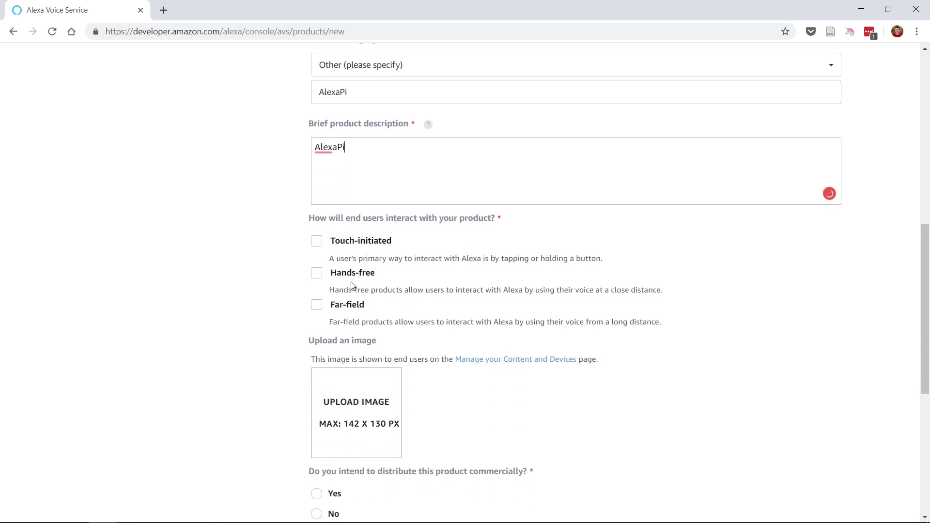
{"action": "left_click", "coordinate": [317, 273]}
{"action": "scroll", "coordinate": [310, 269], "scroll_direction": "down", "scroll_amount": 2}
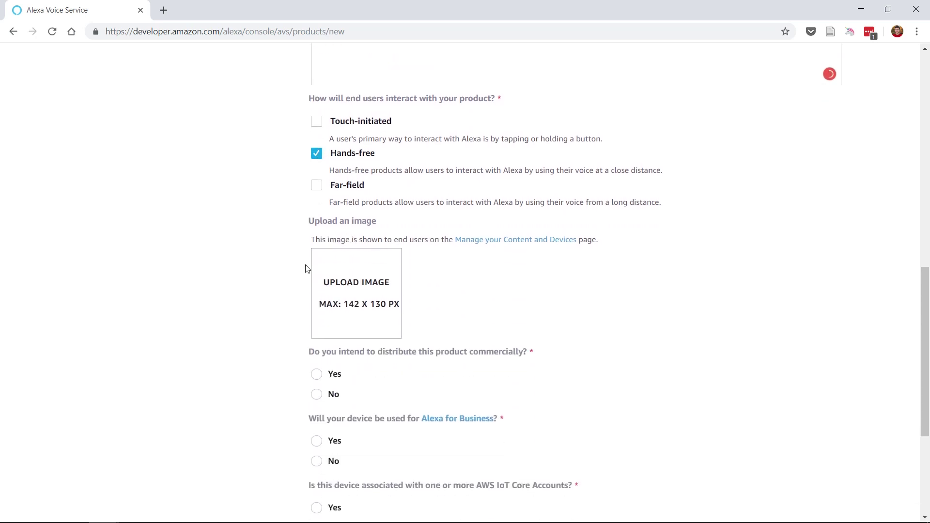
{"action": "left_click", "coordinate": [317, 392]}
{"action": "scroll", "coordinate": [265, 340], "scroll_direction": "down", "scroll_amount": 4}
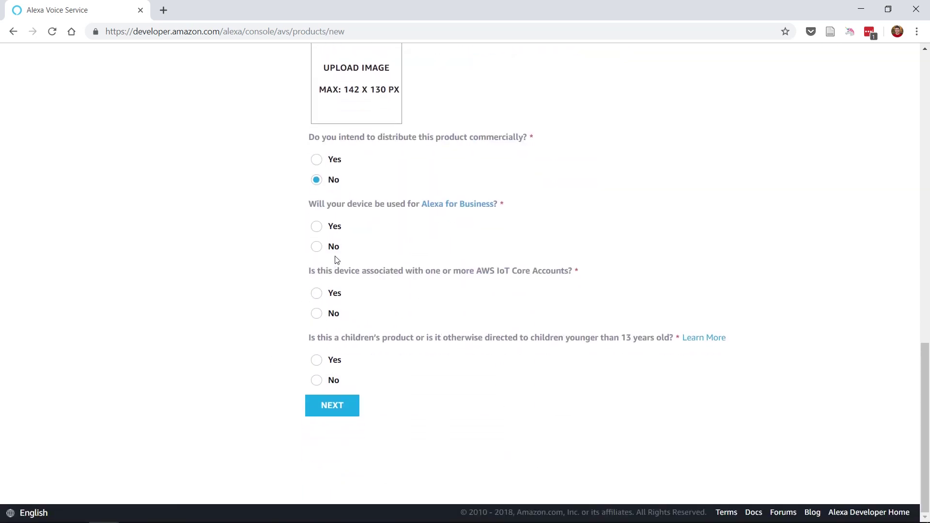
{"action": "left_click", "coordinate": [317, 247]}
{"action": "left_click", "coordinate": [317, 315]}
{"action": "left_click", "coordinate": [316, 381]}
- Create and save a new security profile named AlexaPi with description AlexaPi
{"action": "left_click", "coordinate": [325, 409]}
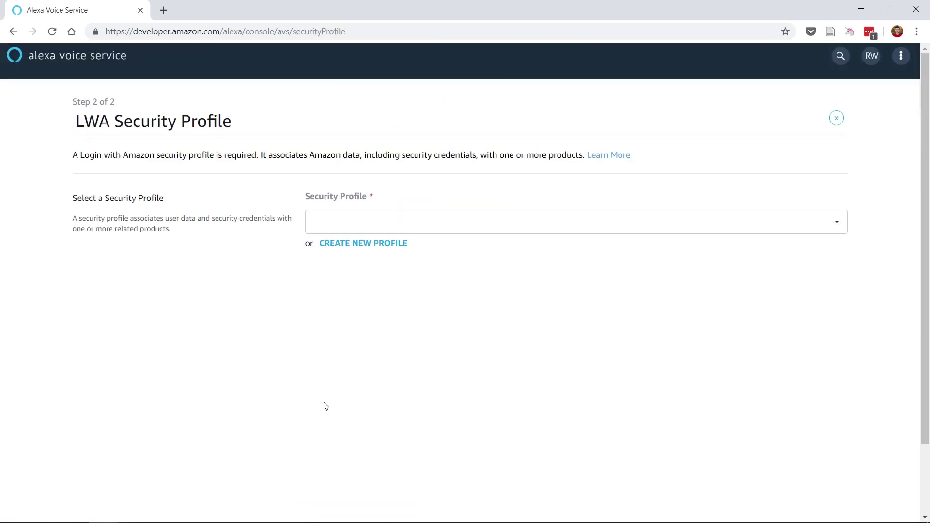
{"action": "left_click", "coordinate": [351, 244]}
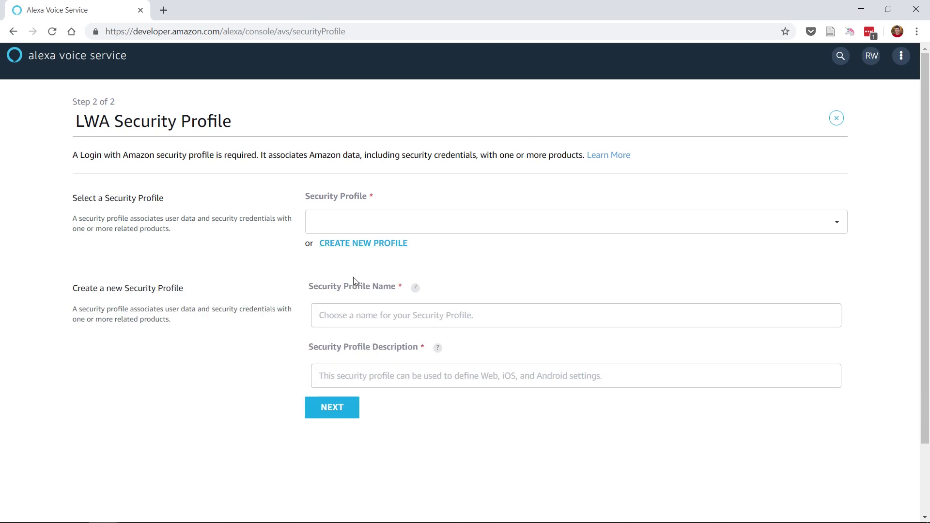
{"action": "left_click", "coordinate": [361, 316]}
{"action": "type", "text": "AlexaPi"}
{"action": "key", "text": "Tab"}
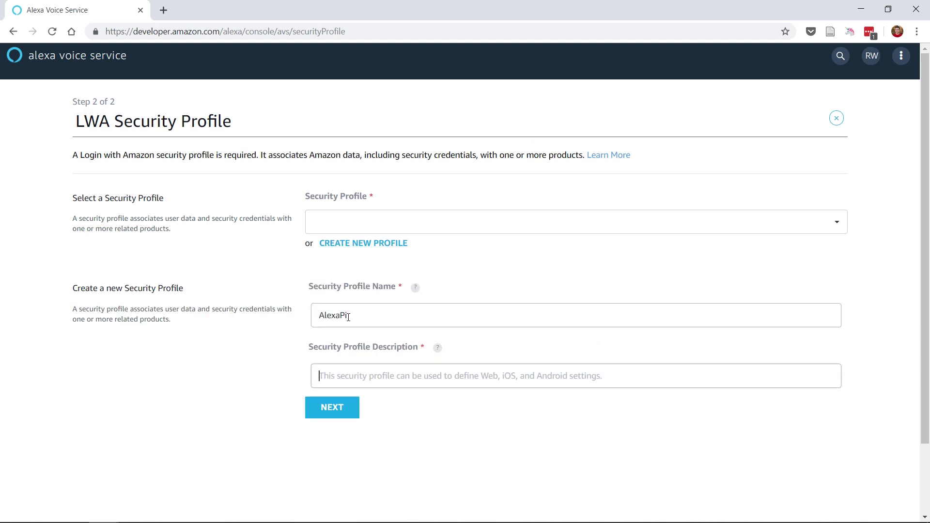
{"action": "type", "text": "AlexaPi"}
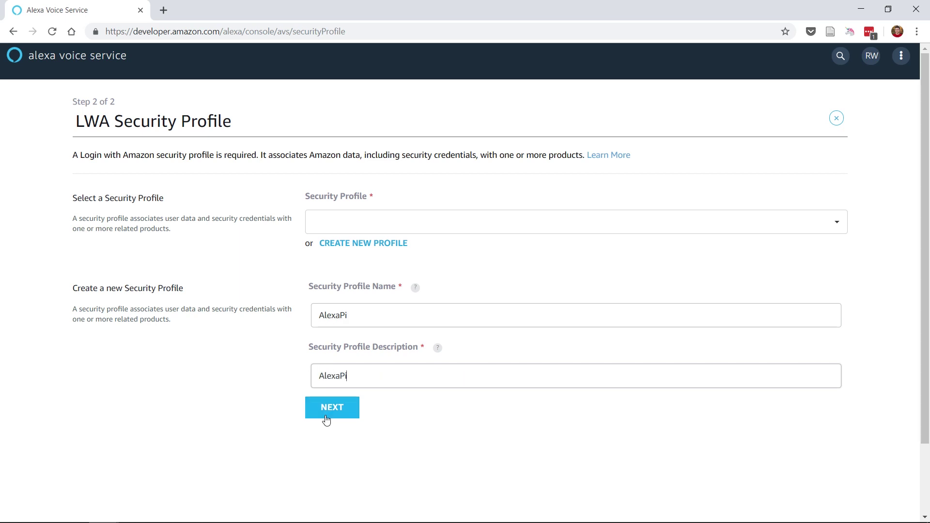
{"action": "left_click", "coordinate": [326, 416]}
{"action": "scroll", "coordinate": [210, 350], "scroll_direction": "down", "scroll_amount": 2}
- Run ifconfig in LXTerminal and select the eth0 address 192.168.37.132
{"action": "scroll", "coordinate": [210, 351], "scroll_direction": "down", "scroll_amount": 5}
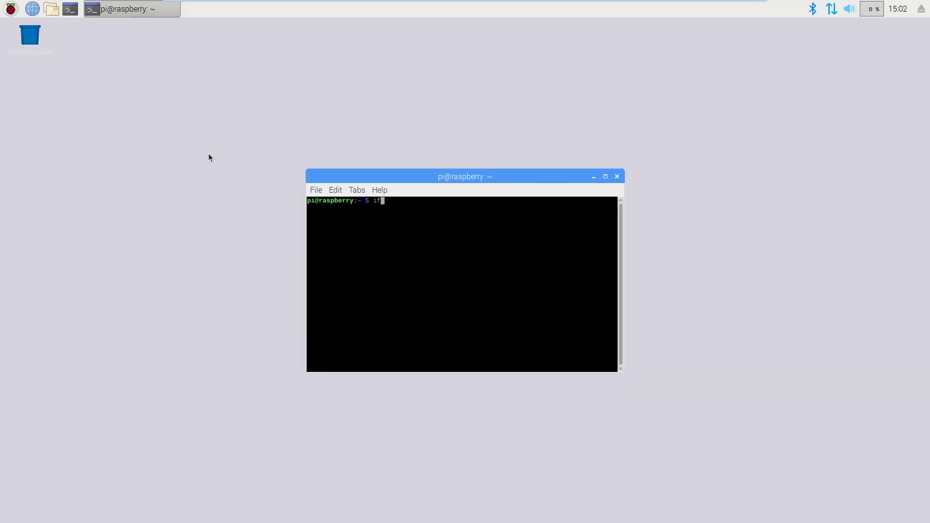
{"action": "type", "text": "config"}
{"action": "key", "text": "Return"}
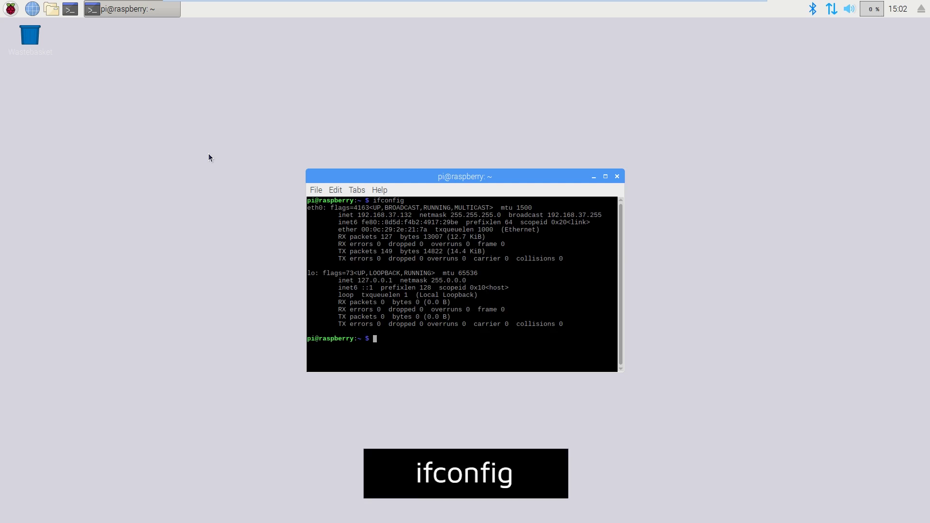
{"action": "left_click_drag", "start_coordinate": [358, 216], "coordinate": [409, 219]}
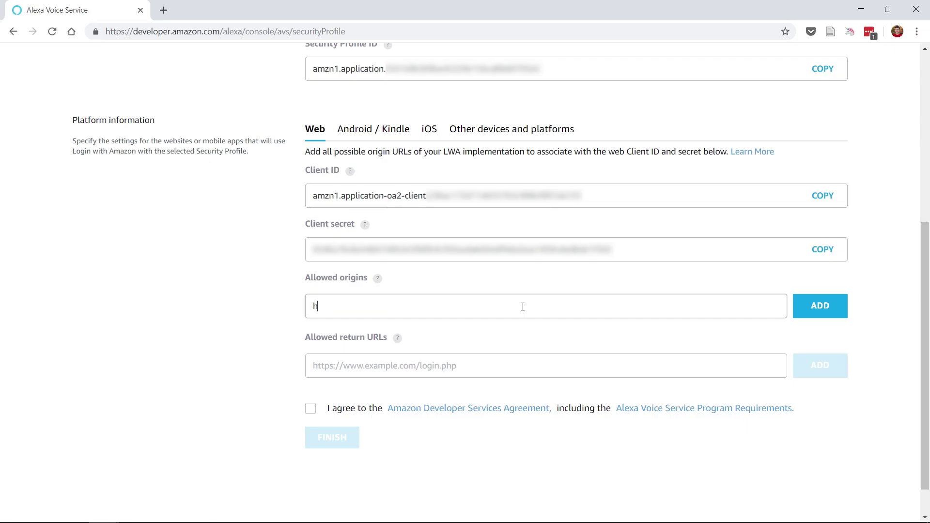
{"action": "type", "text": "ttp://localhost"}
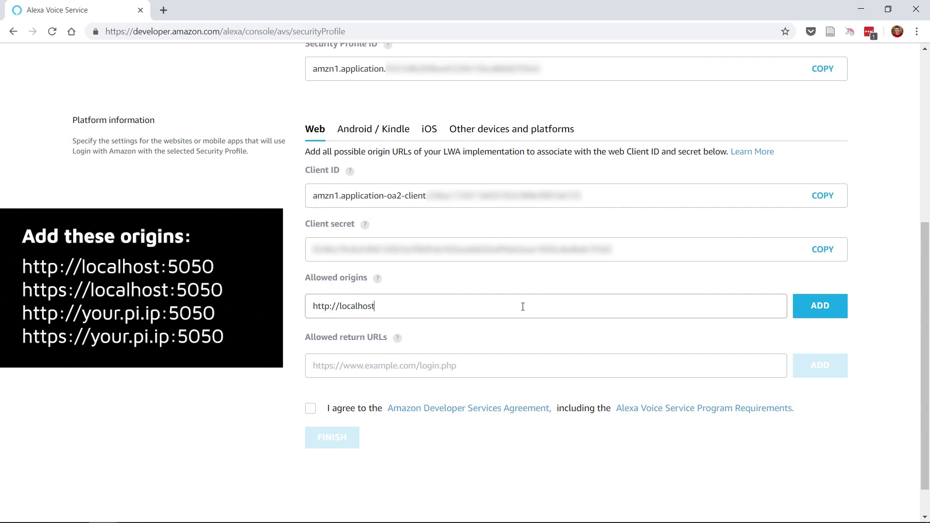
{"action": "type", "text": ":5050"}
{"action": "left_click", "coordinate": [823, 315]}
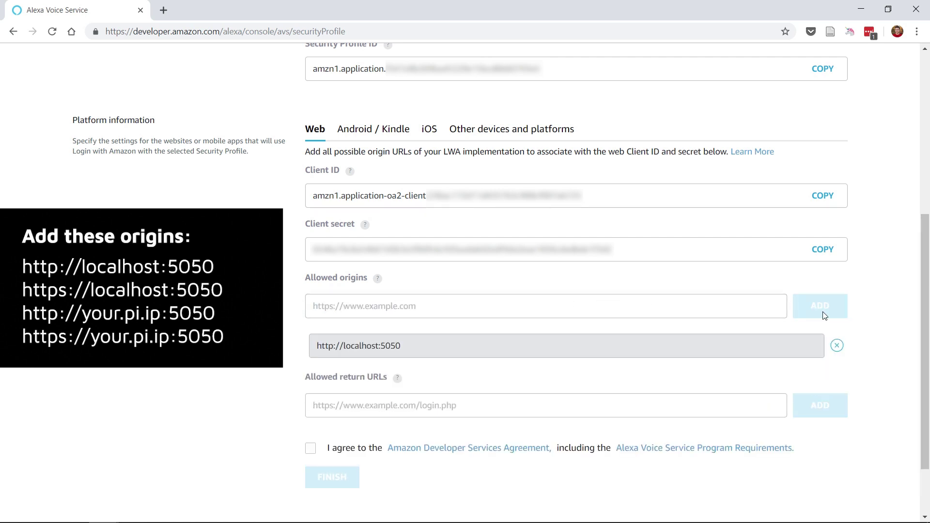
{"action": "left_click", "coordinate": [772, 310]}
{"action": "type", "text": "https://"}
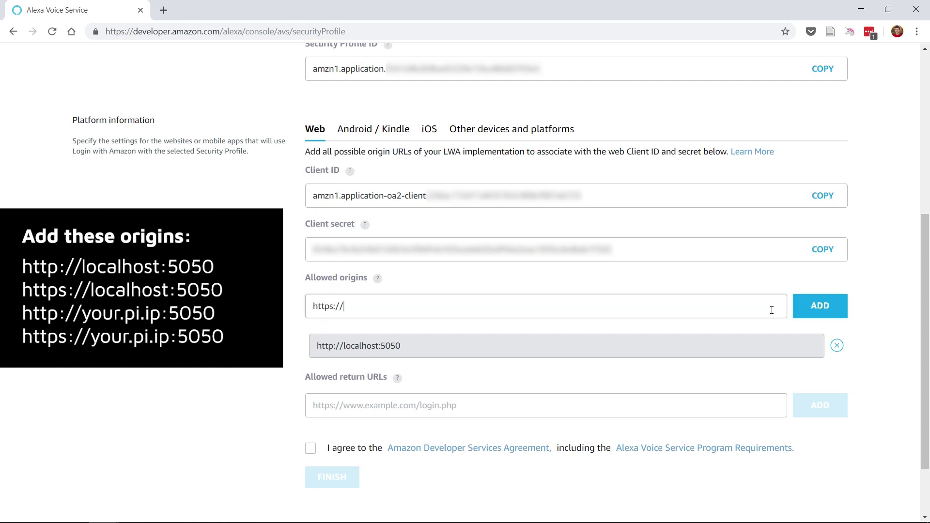
{"action": "type", "text": "localhost:5050"}
{"action": "left_click", "coordinate": [819, 311]}
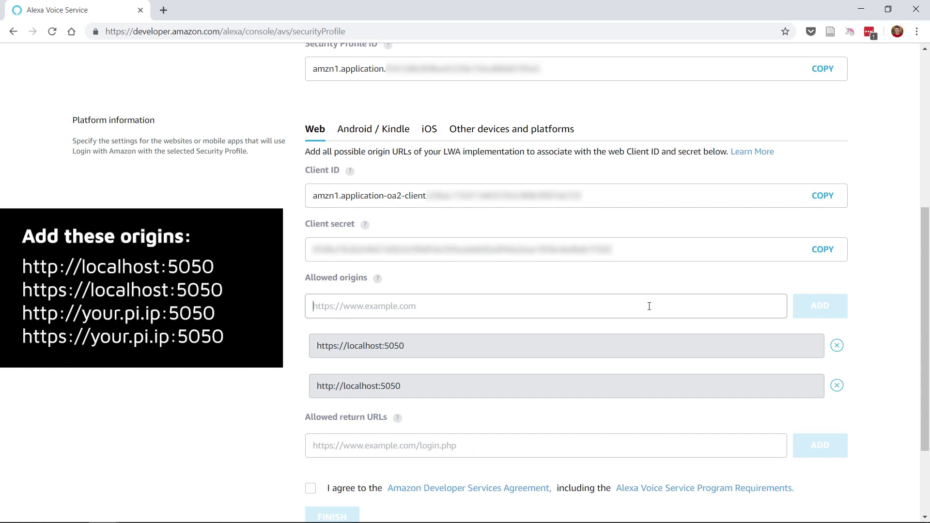
{"action": "type", "text": "http://192.168.0."}
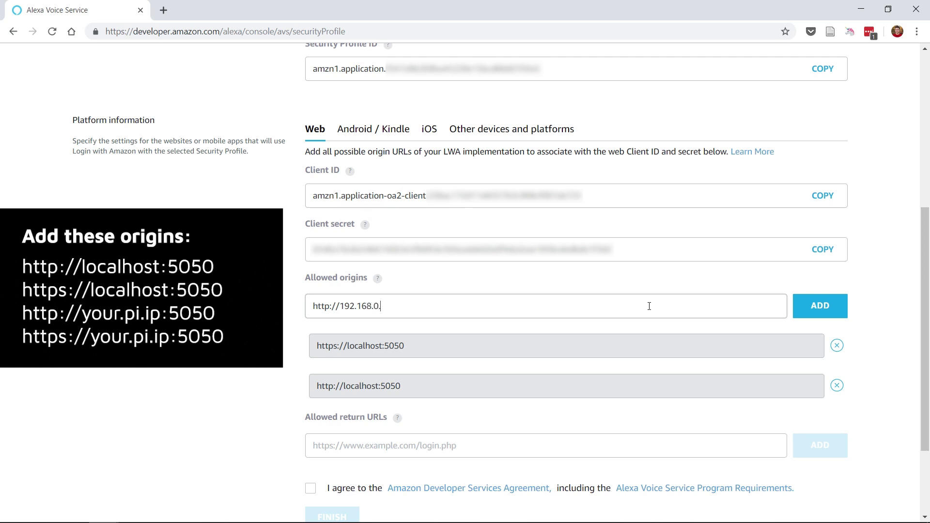
{"action": "type", "text": "219:5050"}
{"action": "key", "text": "Return"}
{"action": "type", "text": "https://192.168.0.219"}
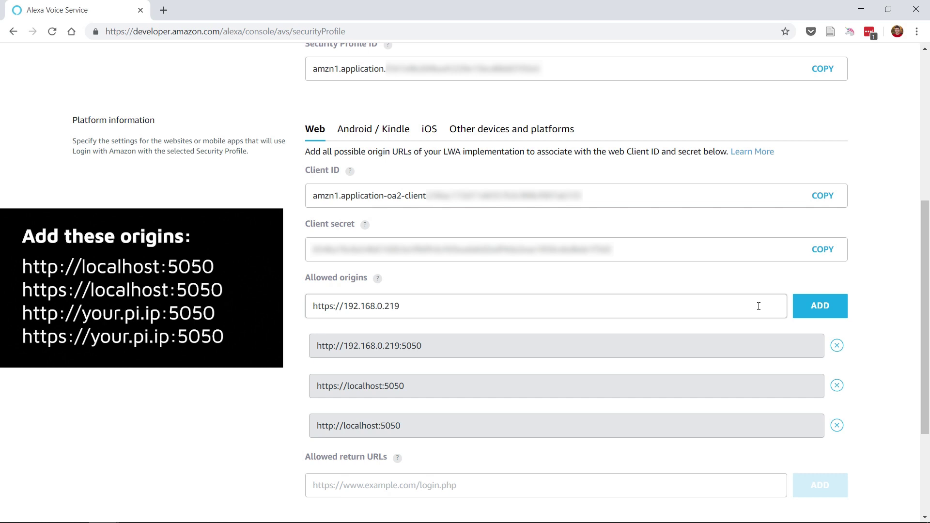
{"action": "type", "text": ":5050"}
{"action": "left_click", "coordinate": [806, 307]}
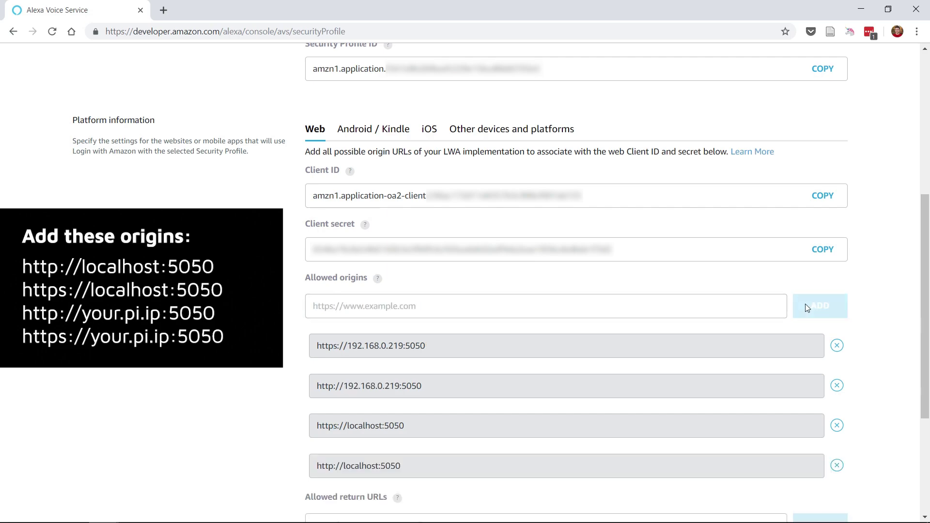
{"action": "scroll", "coordinate": [748, 247], "scroll_direction": "down", "scroll_amount": 4}
{"action": "left_click", "coordinate": [624, 326]}
{"action": "type", "text": "http:/"}
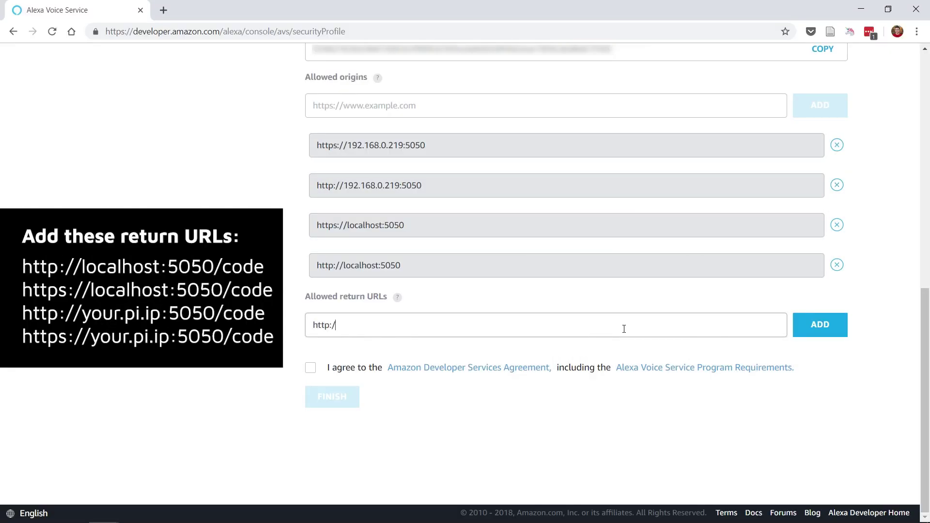
{"action": "type", "text": "/localhost:5050/code"}
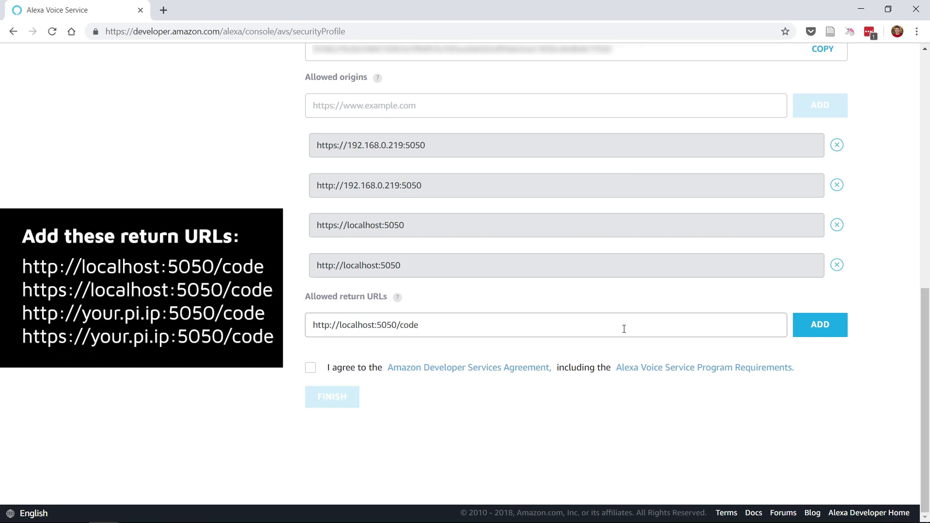
- Add return URLs for localhost:5050/code and 192.168.0.219:5050/code, both http and https
{"action": "left_click", "coordinate": [824, 326]}
{"action": "left_click", "coordinate": [685, 328]}
{"action": "type", "text": "https://"}
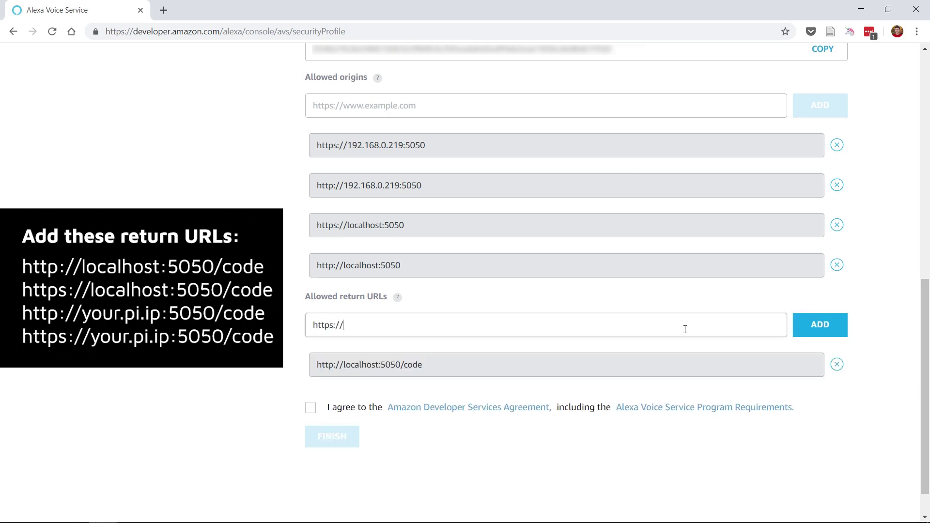
{"action": "type", "text": "localhosty"}
{"action": "type", "text": "5050/code"}
{"action": "key", "text": "Return"}
{"action": "type", "text": "http://192.168.0.219"}
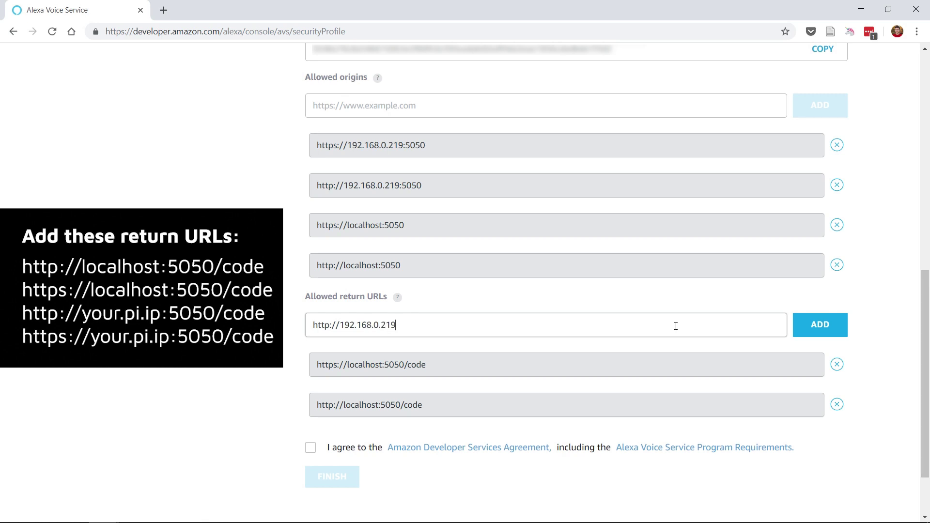
{"action": "type", "text": ":5050/code"}
{"action": "key", "text": "Return"}
{"action": "type", "text": "https"}
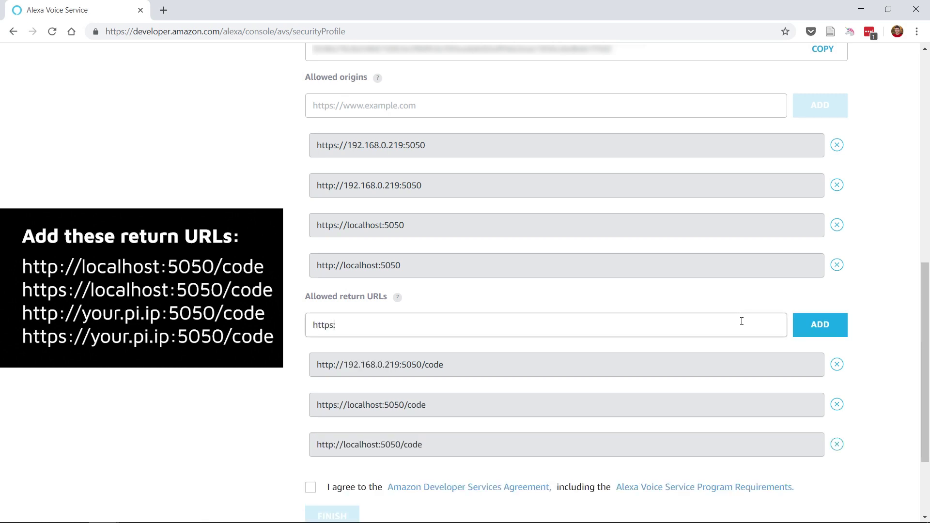
{"action": "type", "text": "://192.168.0.219:5050/code"}
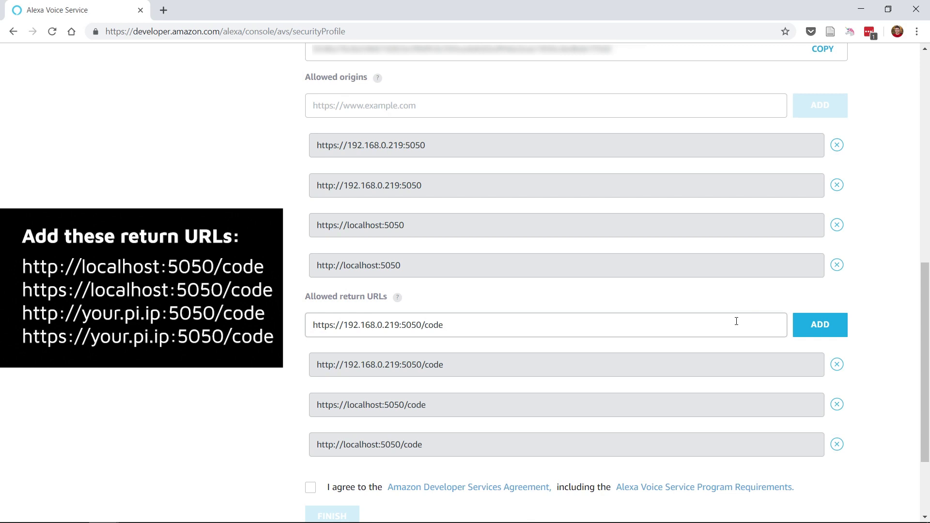
{"action": "left_click", "coordinate": [825, 324]}
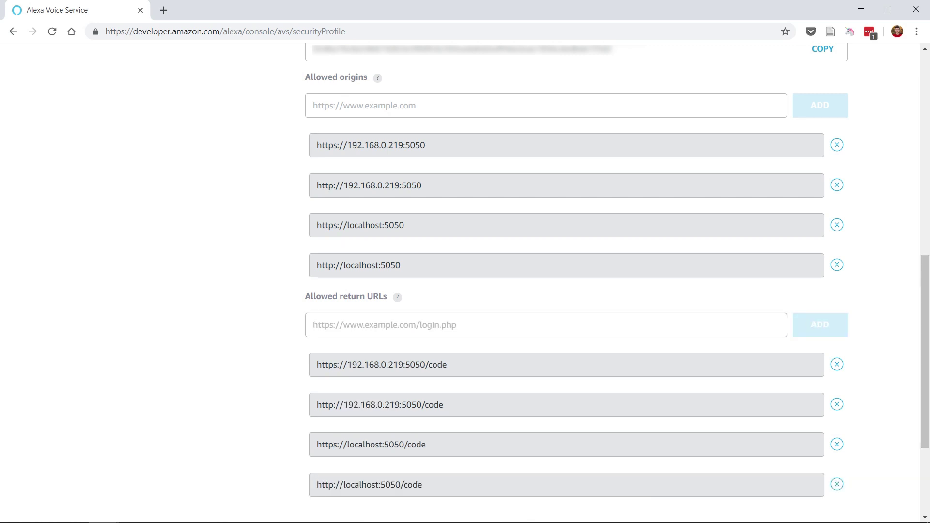
- Accept the developer services agreement and finish creating the product
{"action": "scroll", "coordinate": [737, 331], "scroll_direction": "down", "scroll_amount": 3}
{"action": "left_click", "coordinate": [359, 366]}
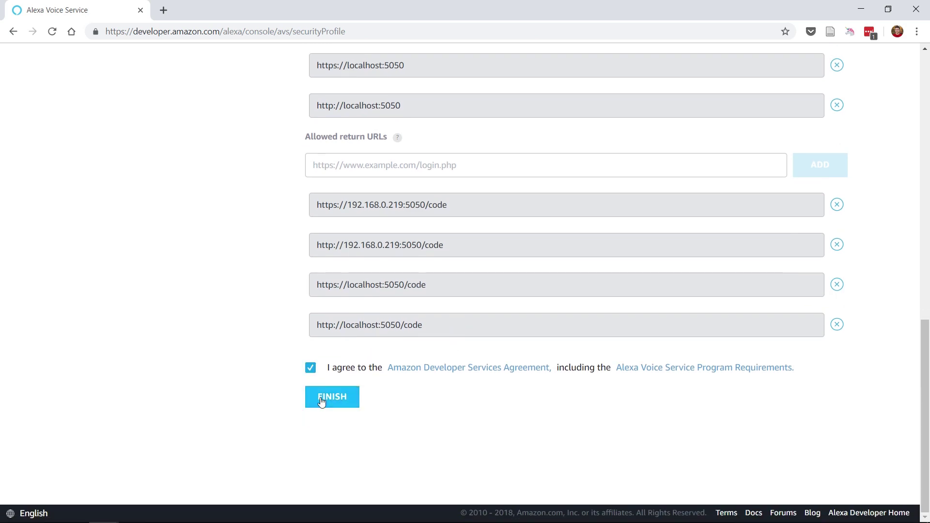
{"action": "left_click", "coordinate": [323, 401]}
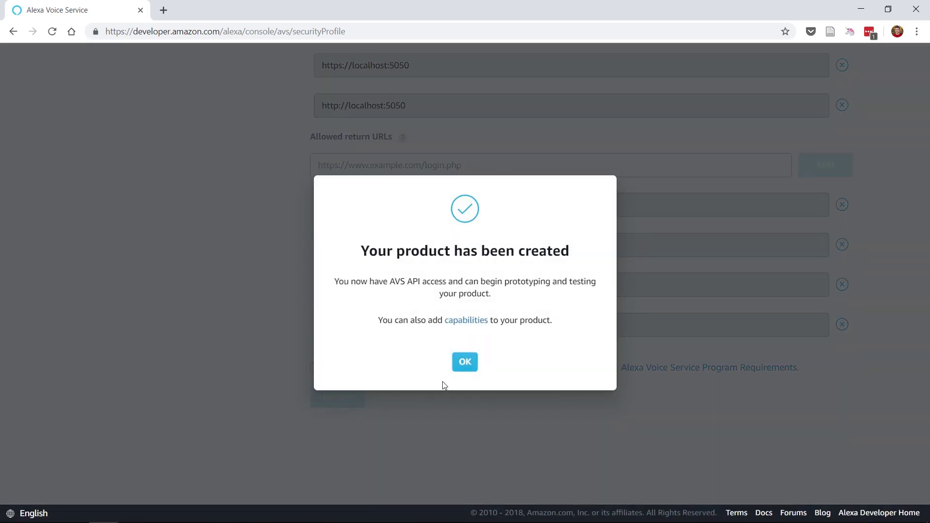
- Dismiss the confirmation and open the AlexaPi product's Capabilities settings
{"action": "left_click", "coordinate": [464, 363]}
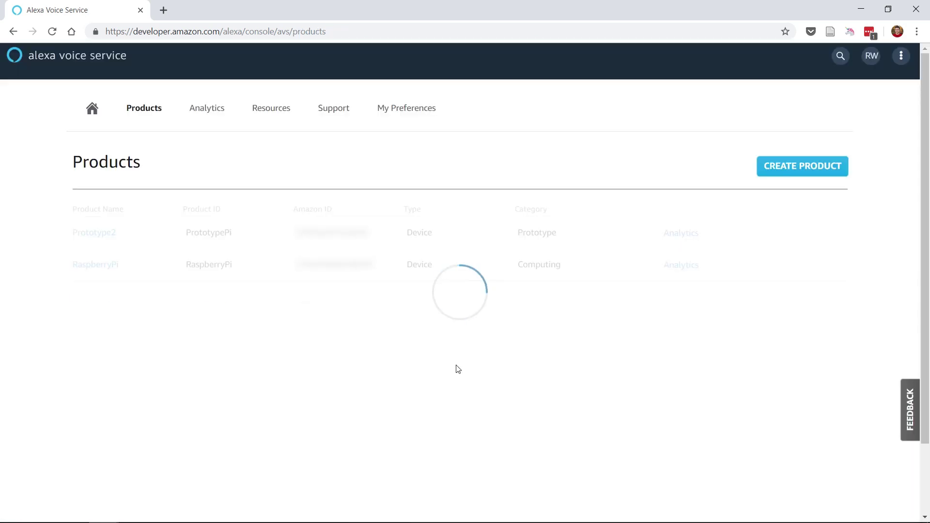
{"action": "left_click", "coordinate": [85, 234]}
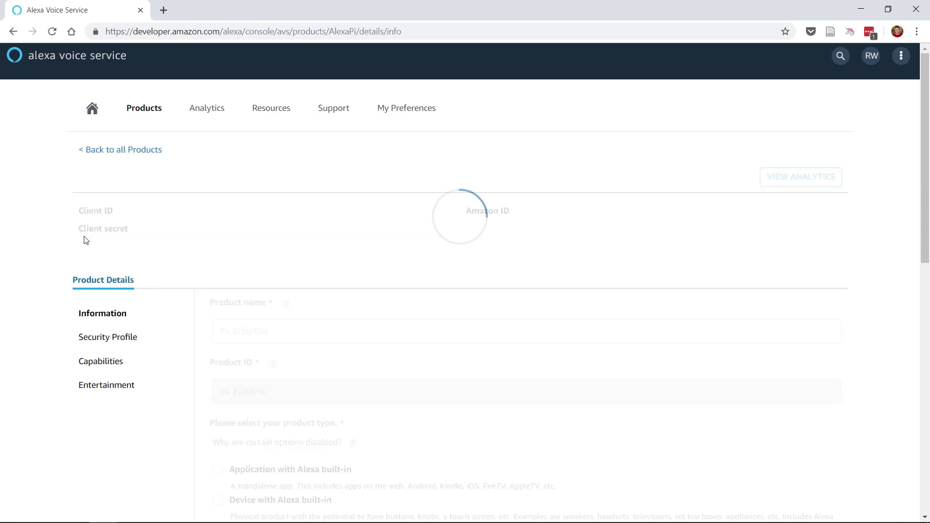
{"action": "left_click", "coordinate": [108, 376]}
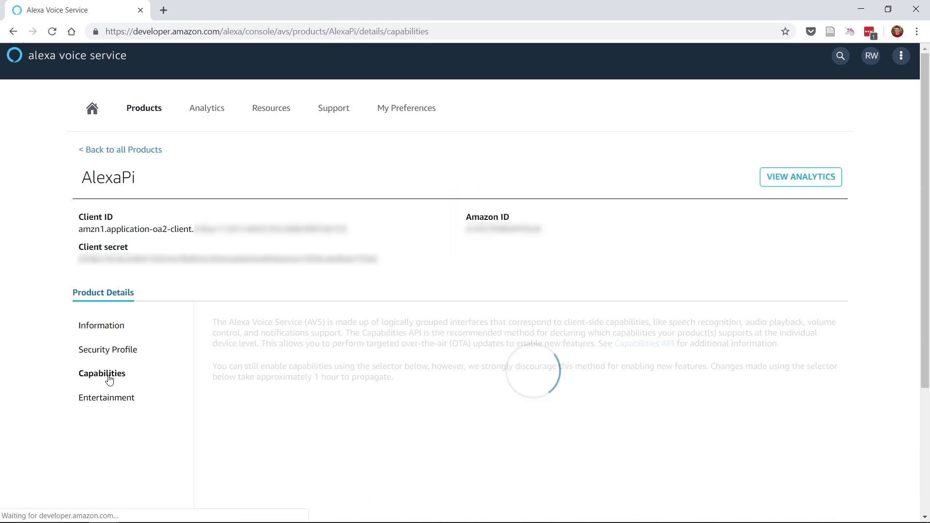
{"action": "scroll", "coordinate": [110, 378], "scroll_direction": "down", "scroll_amount": 4}
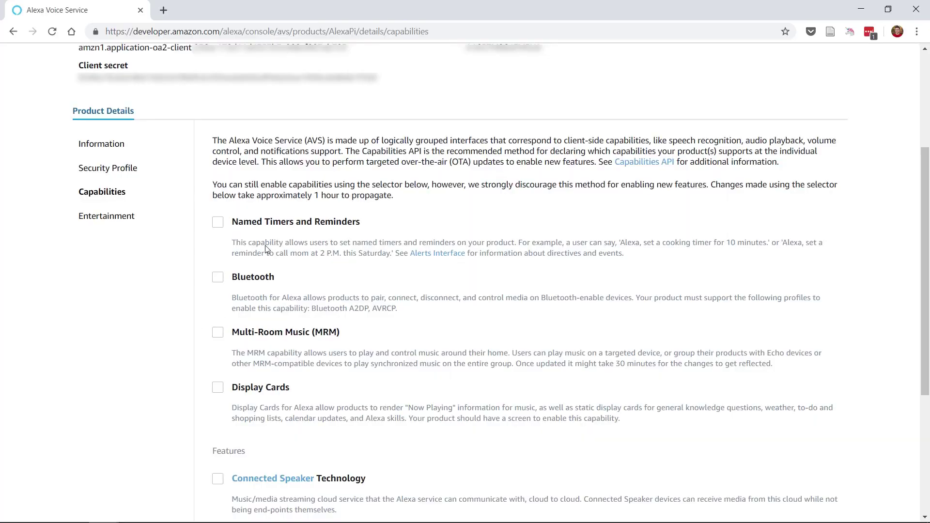
- Enable Named Timers and Reminders and Display Cards with Text, and save the update
{"action": "left_click", "coordinate": [261, 222]}
{"action": "scroll", "coordinate": [74, 361], "scroll_direction": "down", "scroll_amount": 2}
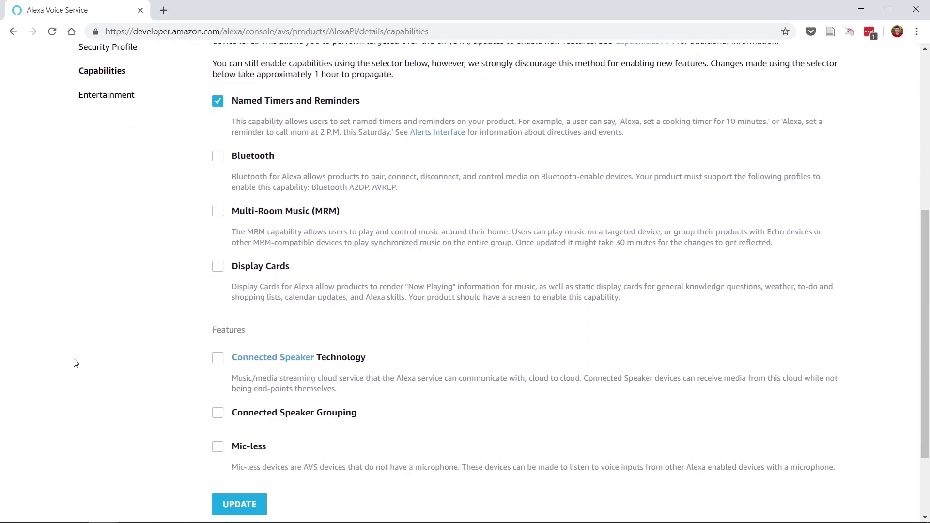
{"action": "left_click", "coordinate": [225, 266]}
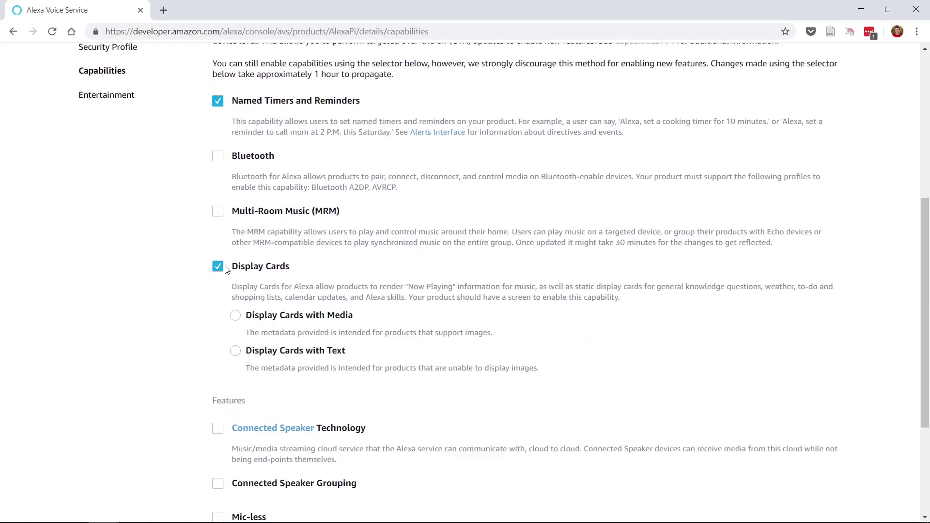
{"action": "left_click", "coordinate": [235, 350]}
{"action": "scroll", "coordinate": [235, 352], "scroll_direction": "down", "scroll_amount": 2}
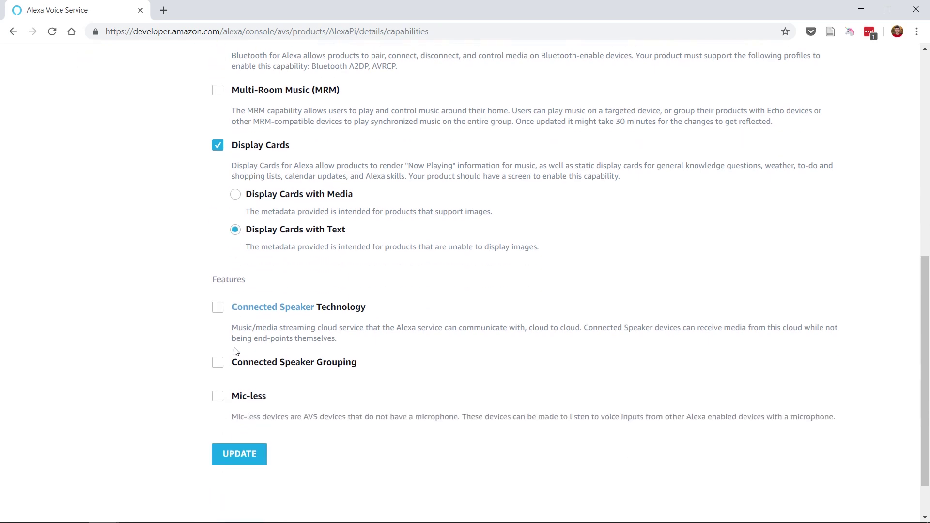
{"action": "left_click", "coordinate": [256, 458]}
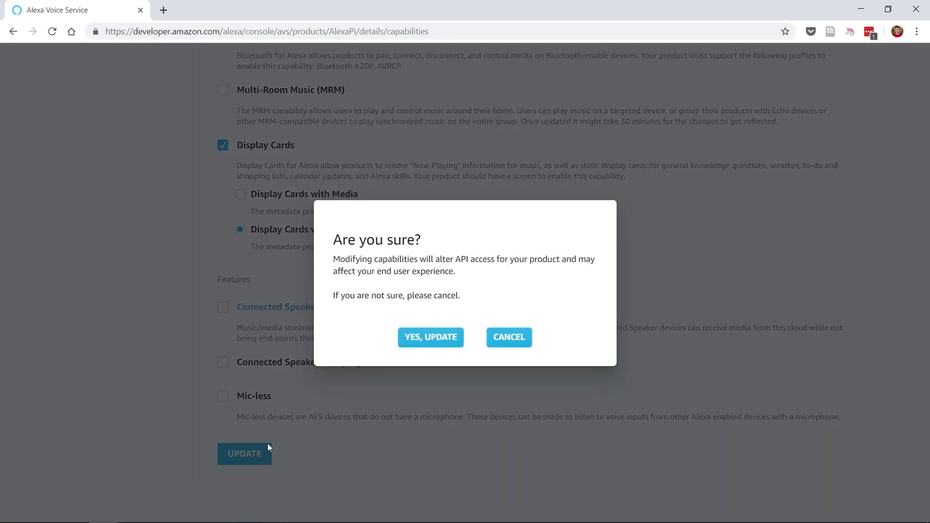
{"action": "left_click", "coordinate": [426, 343]}
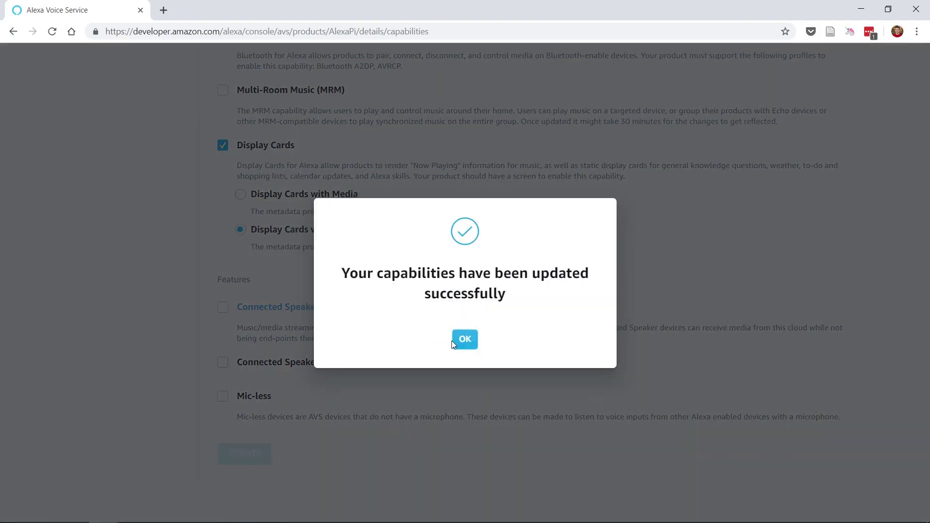
{"action": "left_click", "coordinate": [459, 342]}
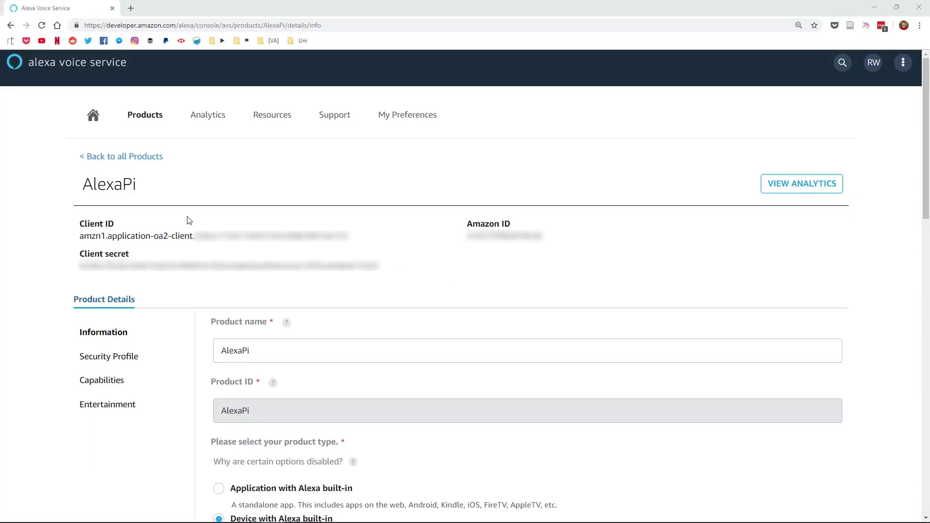
- Copy the Client ID and client secret into the Notepad note
{"action": "left_click_drag", "start_coordinate": [78, 219], "coordinate": [111, 256]}
{"action": "left_click", "coordinate": [46, 270]}
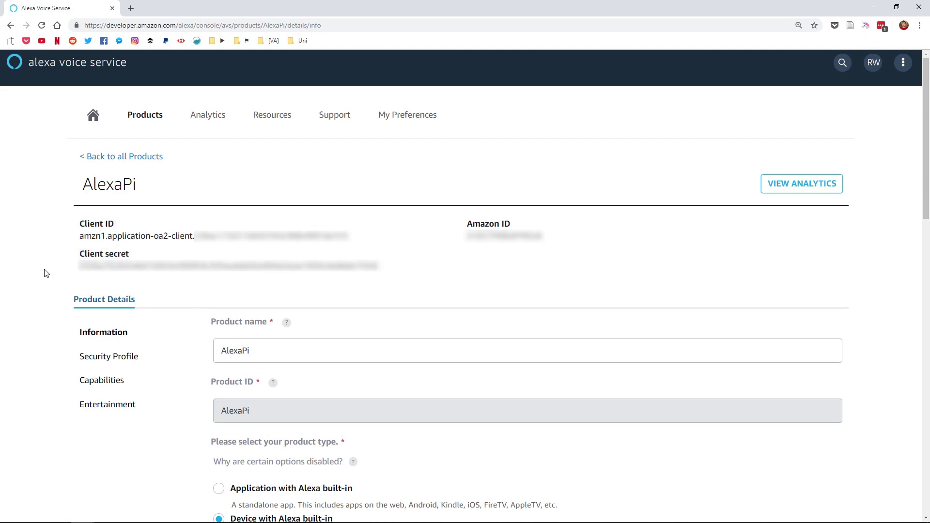
{"action": "left_click", "coordinate": [320, 513]}
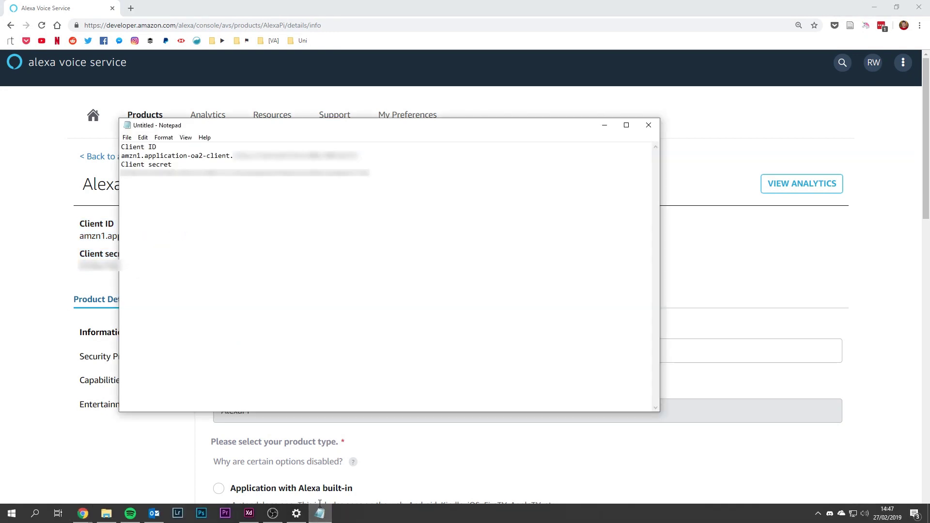
- Copy the Security Profile ID and paste it under a SecurityProfileID label in Notepad
{"action": "left_click", "coordinate": [63, 432]}
{"action": "left_click", "coordinate": [87, 363]}
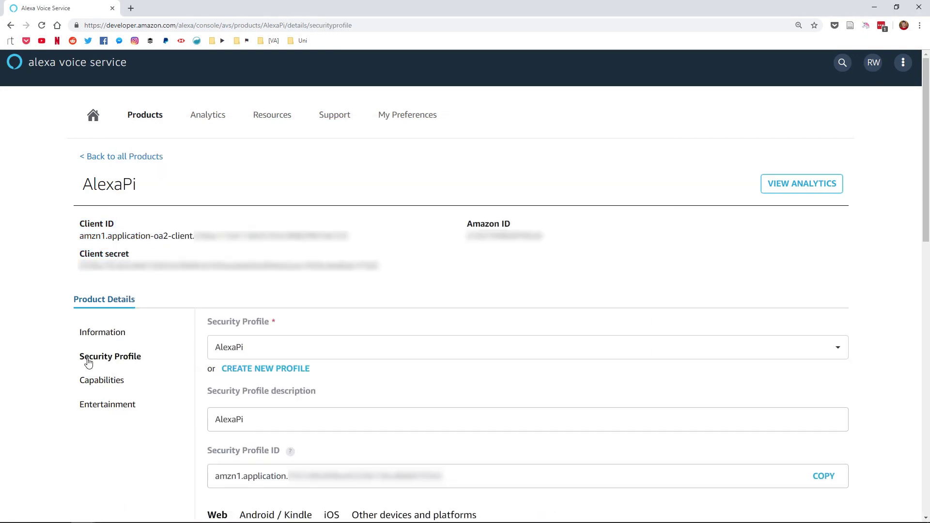
{"action": "triple_click", "coordinate": [247, 459]}
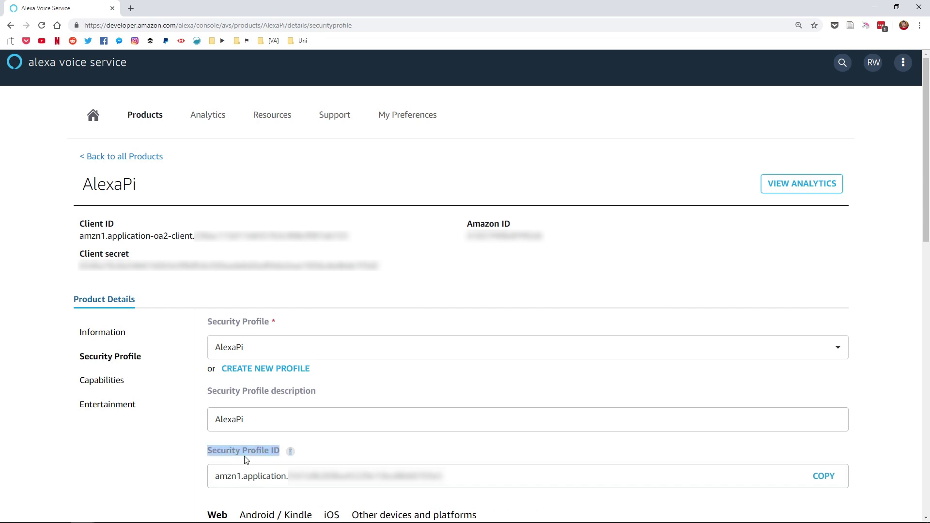
{"action": "triple_click", "coordinate": [275, 484]}
{"action": "left_click", "coordinate": [154, 461]}
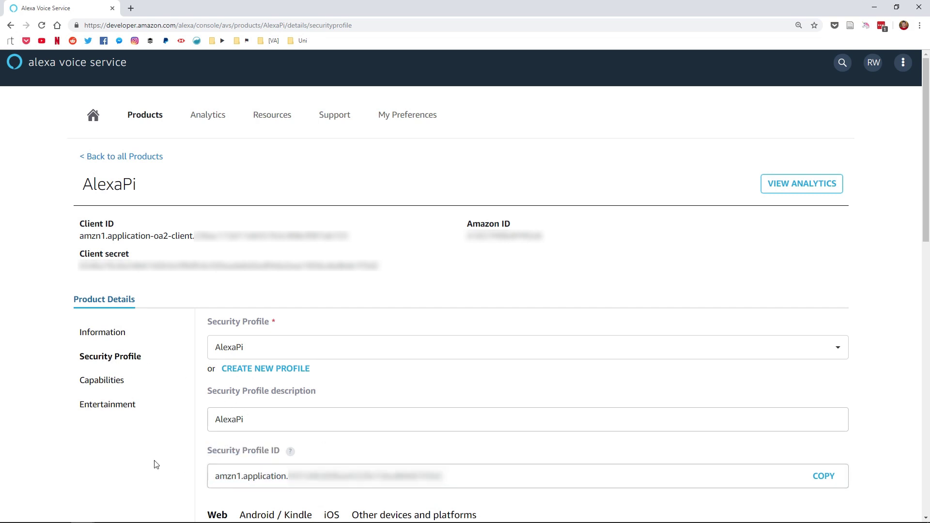
{"action": "left_click", "coordinate": [320, 513]}
{"action": "type", "text": "SecurityProfileID"}
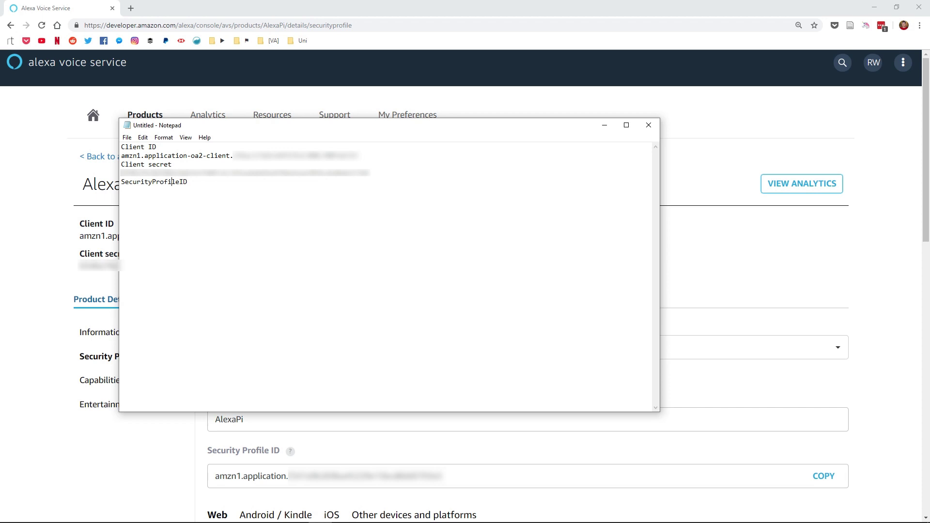
{"action": "key", "text": "Return"}
{"action": "key", "text": "ctrl+v"}
- Save the note to USB Drive (J:), entering 'cred' as the file name
{"action": "key", "text": "ctrl+s"}
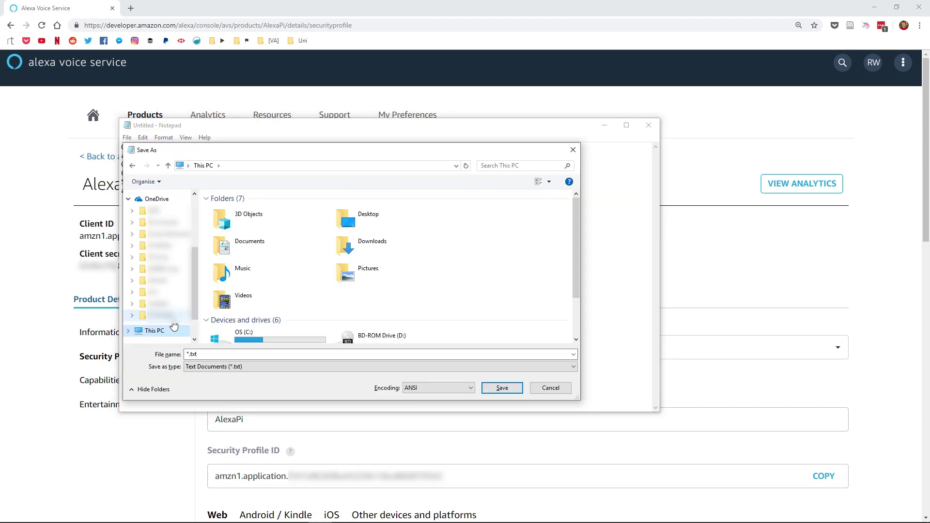
{"action": "scroll", "coordinate": [245, 320], "scroll_direction": "down", "scroll_amount": 3}
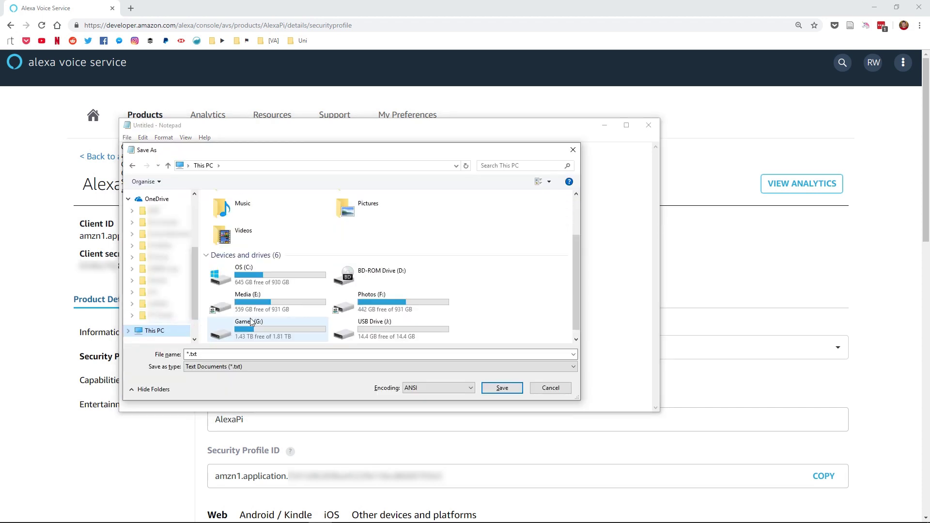
{"action": "double_click", "coordinate": [361, 334]}
{"action": "left_click", "coordinate": [320, 353]}
{"action": "type", "text": "cred"}
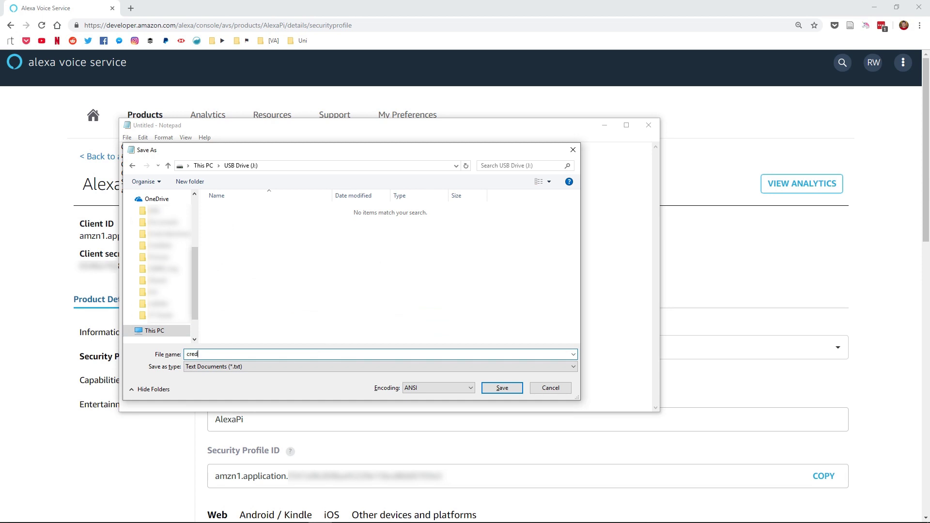
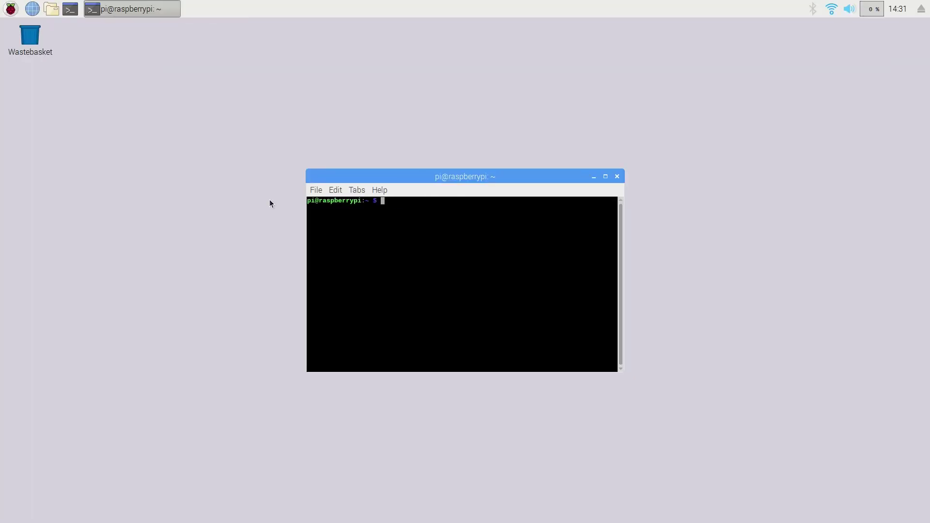
- Change into /opt and make sure git is installed with apt-get
{"action": "type", "text": "cd /"}
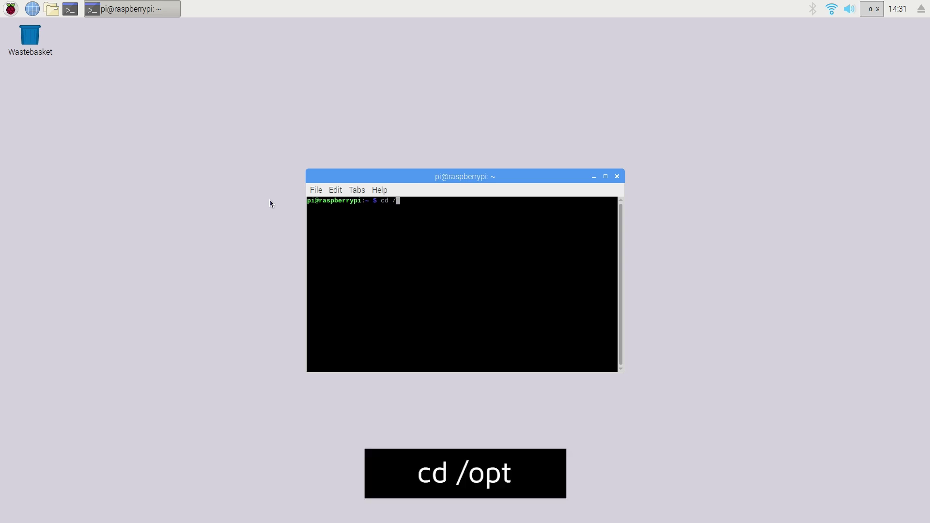
{"action": "type", "text": "opt"}
{"action": "key", "text": "Return"}
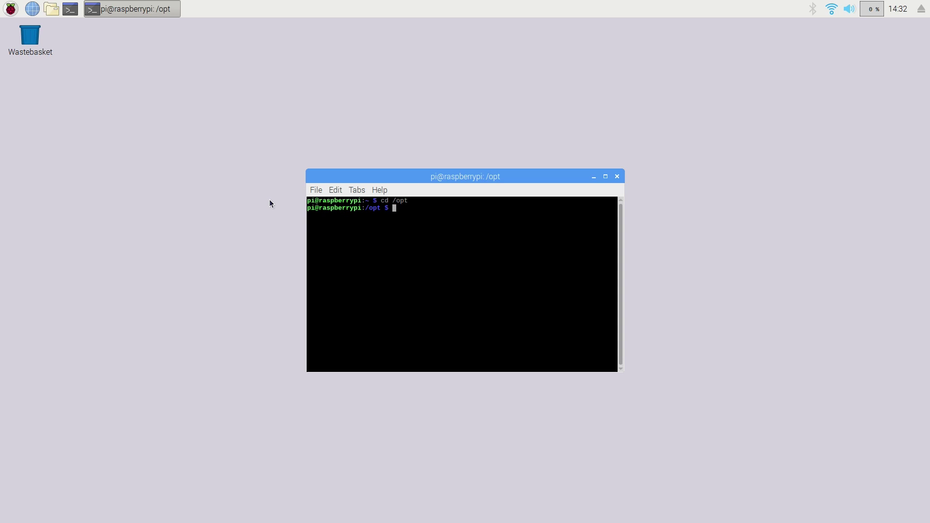
{"action": "type", "text": "sudo apt-get inst"}
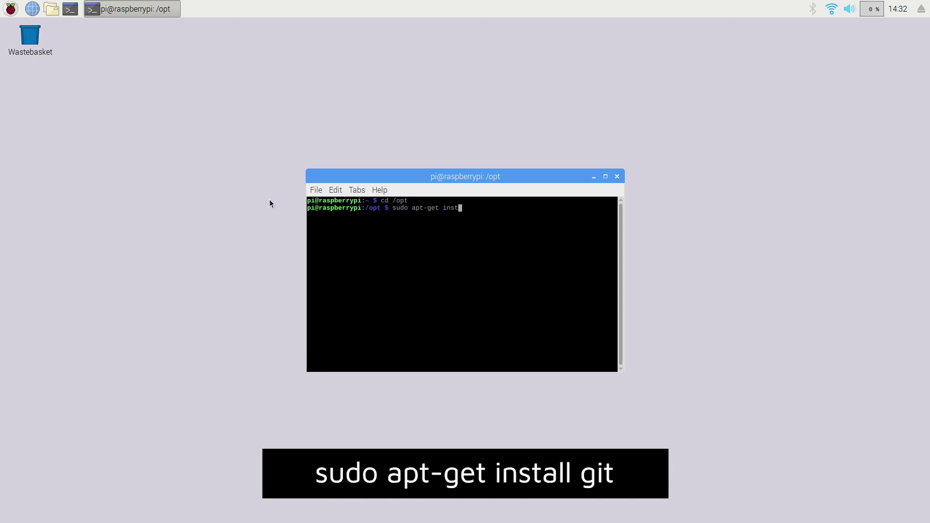
{"action": "type", "text": "all git"}
{"action": "key", "text": "Return"}
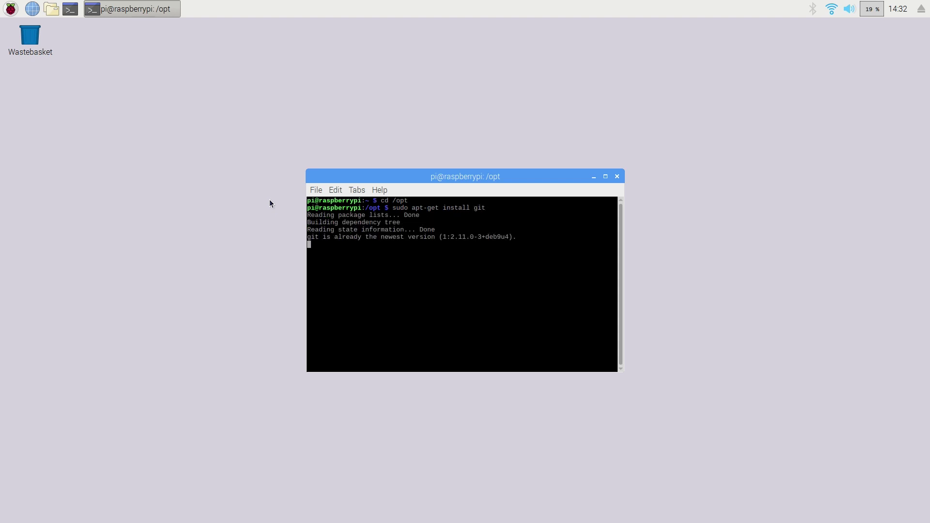
{"action": "type", "text": "sudo git "}
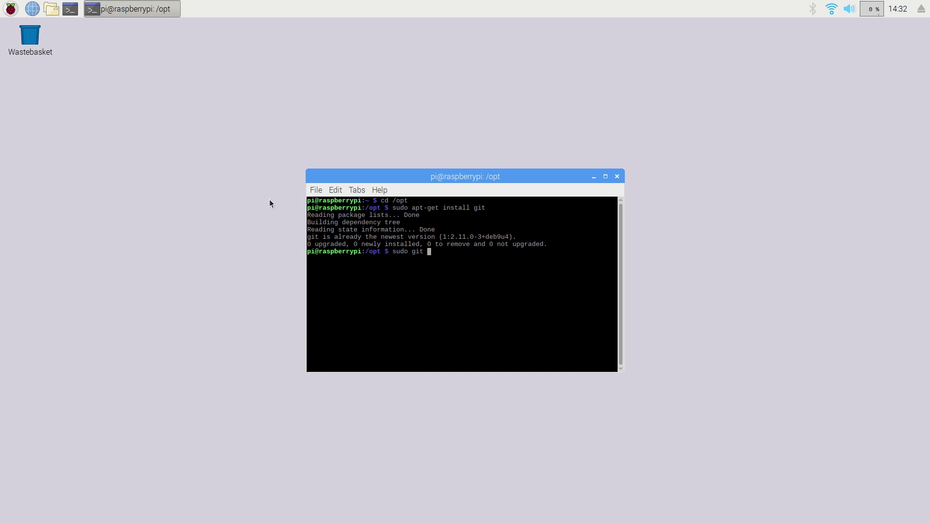
{"action": "type", "text": "clone https://gith"}
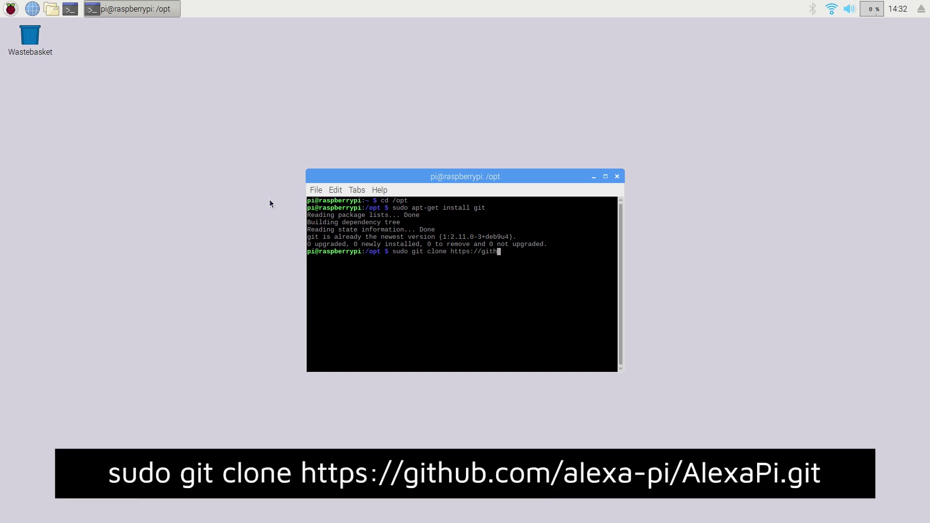
{"action": "type", "text": "ub.com/alexa-pi/AlexaPi.git"}
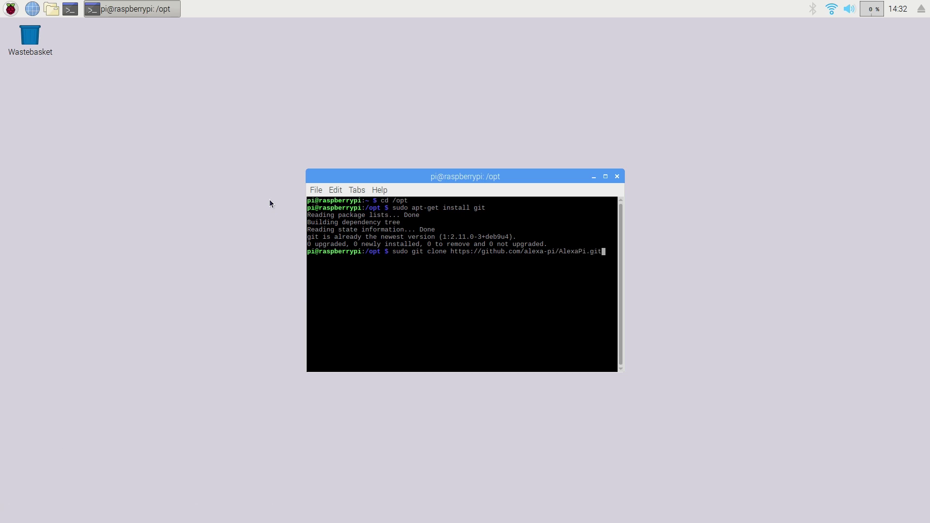
{"action": "key", "text": "Return"}
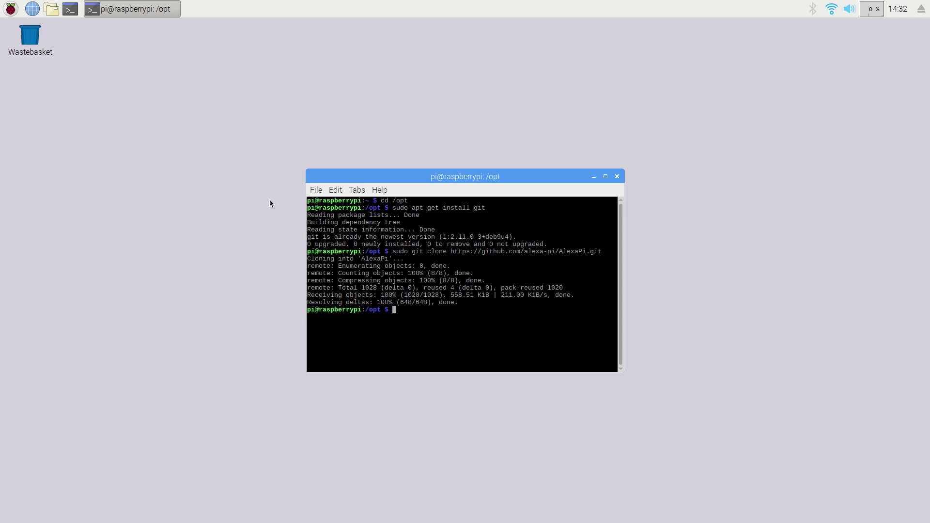
{"action": "type", "text": "sudo ./"}
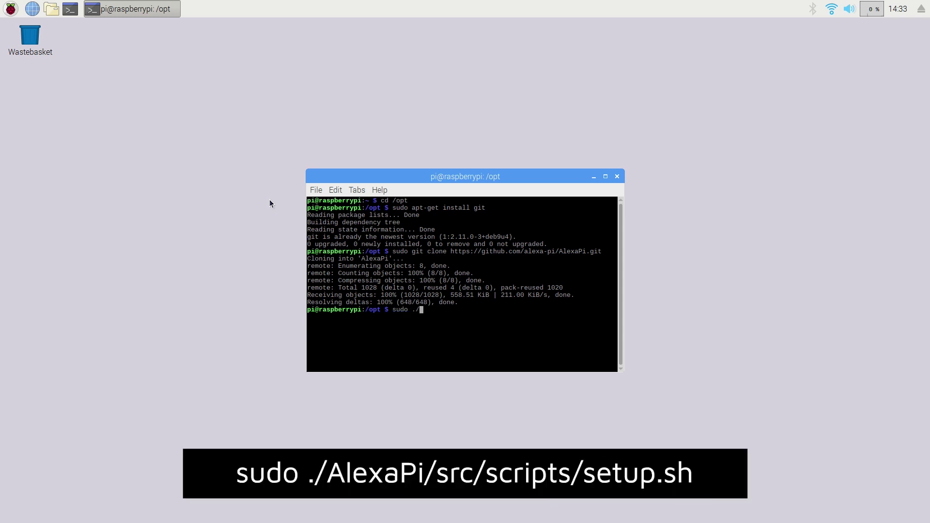
{"action": "type", "text": "AlexaPi/src/"}
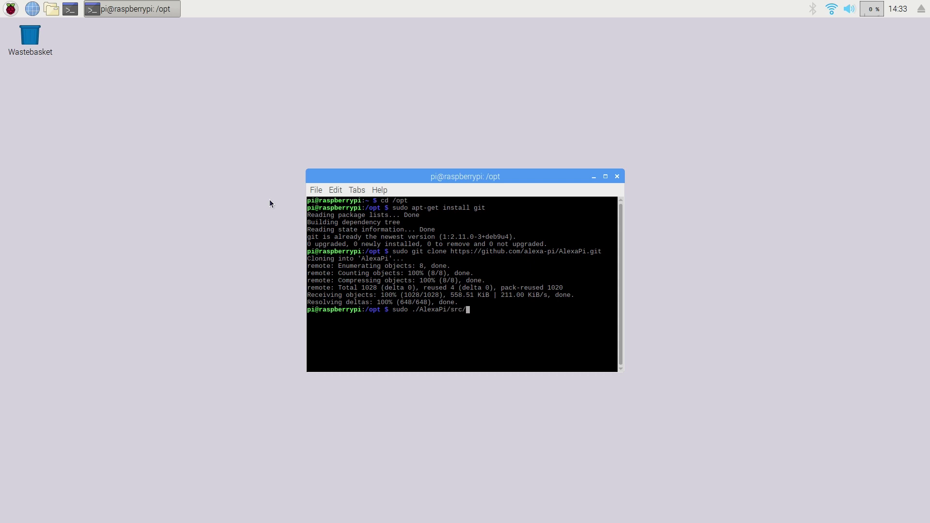
{"action": "type", "text": "scripts/setup.sh"}
- Run the AlexaPi setup.sh script and start entering AlexaPi as the Device Type ID
{"action": "key", "text": "Return"}
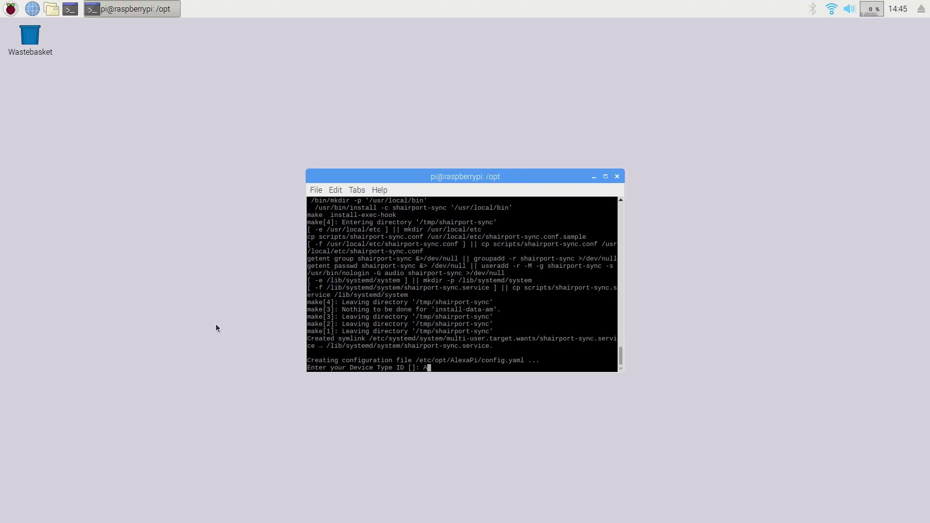
{"action": "type", "text": "lexaPi"}
- Submit AlexaPi as Device Type ID and Security Profile Description, then enter the Security Profile ID
{"action": "key", "text": "Return"}
{"action": "type", "text": "AlexaPi"}
{"action": "key", "text": "Return"}
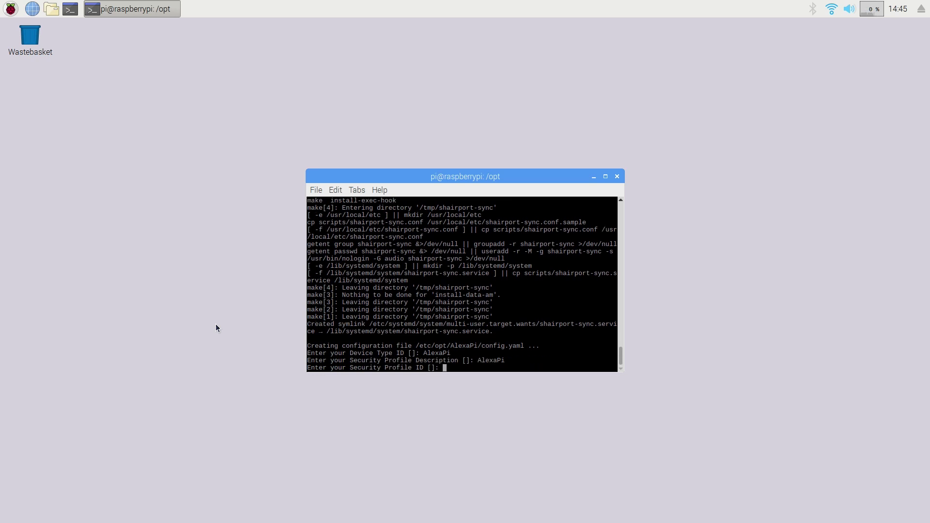
{"action": "type", "text": "AlexaI"}
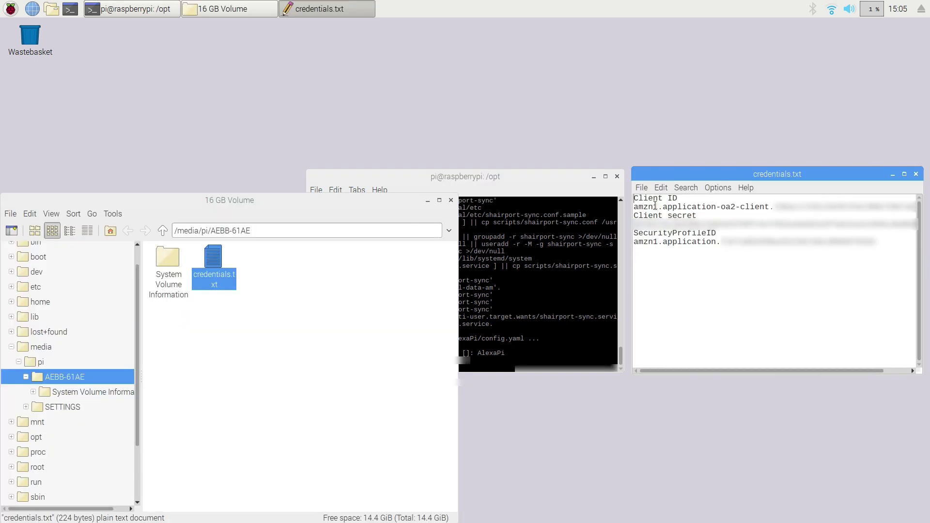
- Copy the Client ID from credentials.txt and paste it at the setup prompt
{"action": "triple_click", "coordinate": [678, 207]}
{"action": "right_click", "coordinate": [678, 206]}
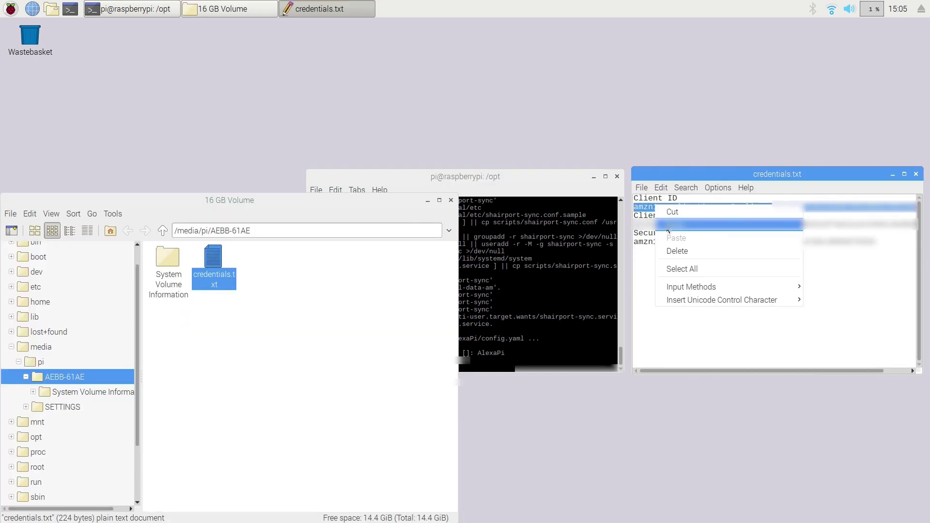
{"action": "left_click", "coordinate": [688, 218]}
{"action": "left_click", "coordinate": [513, 365]}
{"action": "right_click", "coordinate": [513, 365]}
{"action": "left_click", "coordinate": [521, 245]}
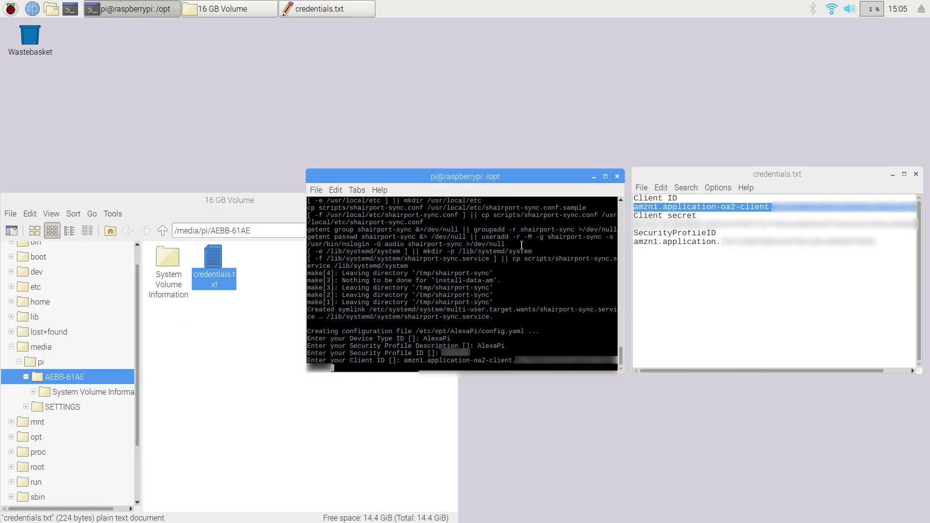
{"action": "key", "text": "Return"}
- Copy the Client Secret from credentials.txt and paste it at the setup prompt
{"action": "triple_click", "coordinate": [678, 225]}
{"action": "right_click", "coordinate": [678, 225]}
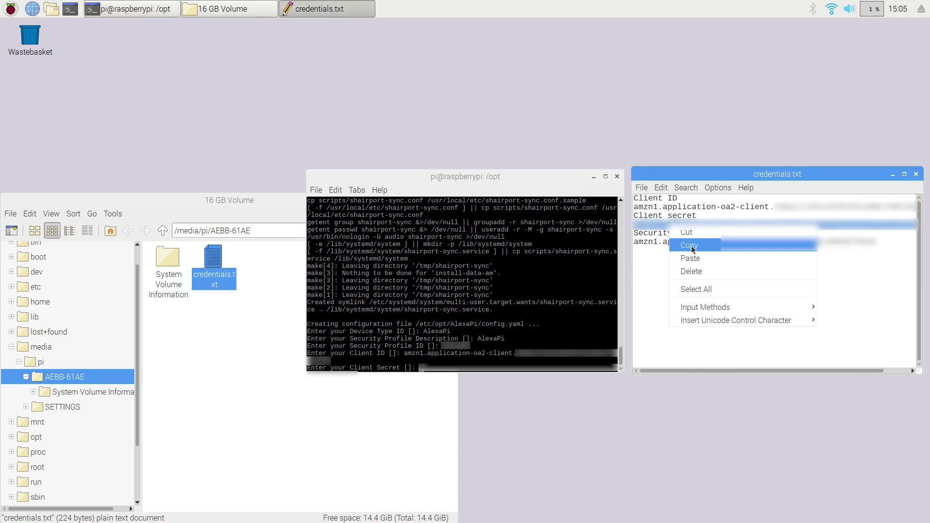
{"action": "left_click", "coordinate": [688, 236]}
{"action": "left_click", "coordinate": [528, 196]}
{"action": "right_click", "coordinate": [528, 195]}
{"action": "left_click", "coordinate": [548, 246]}
{"action": "key", "text": "Return"}
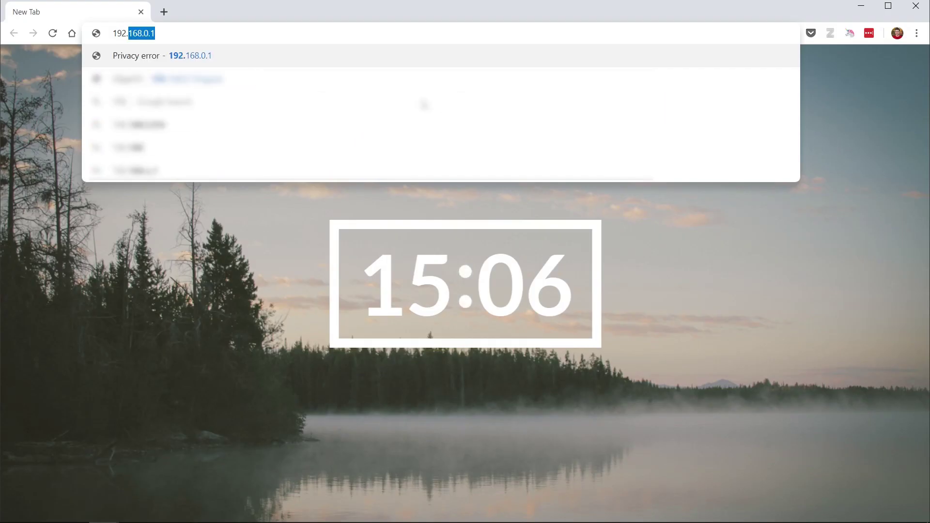
{"action": "type", "text": "168.0.219"}
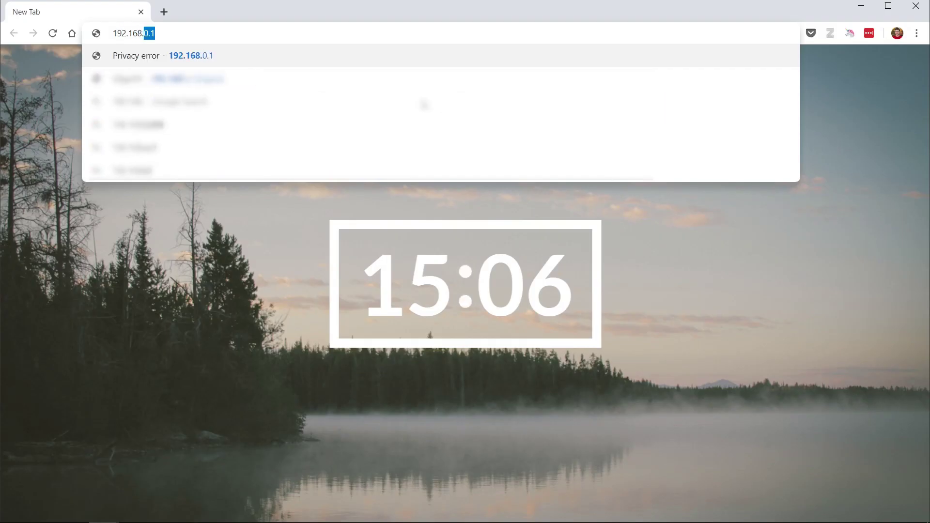
{"action": "type", "text": ":5050"}
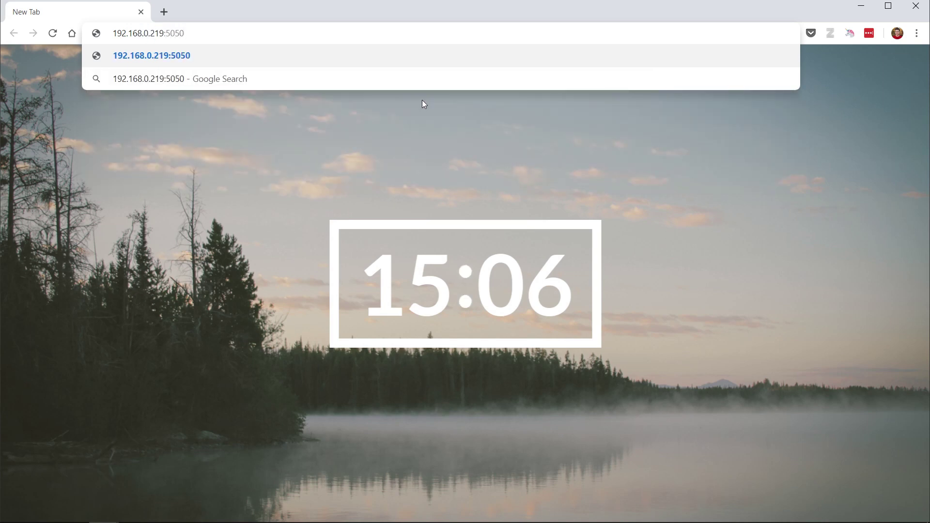
- Load 192.168.0.219:5050 in Chrome and allow AlexaPi access to Alexa Voice Service
{"action": "key", "text": "Return"}
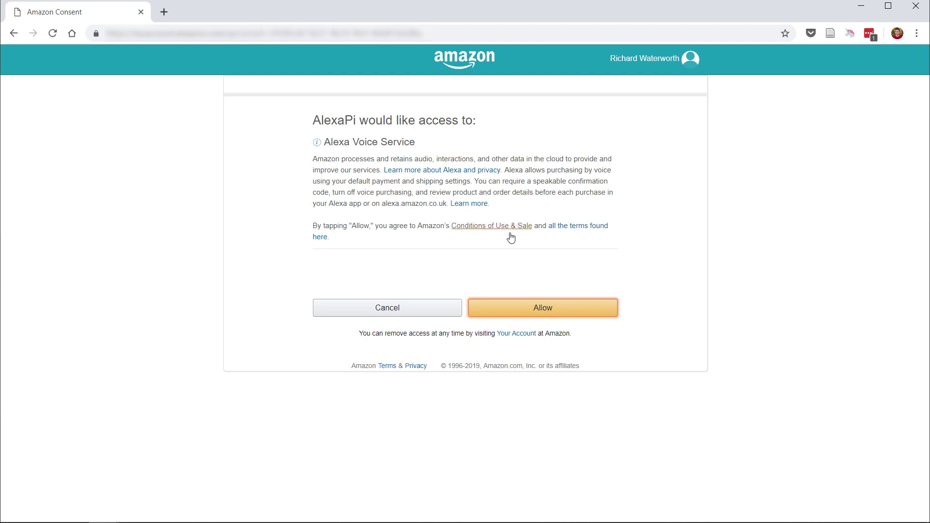
{"action": "left_click", "coordinate": [546, 312]}
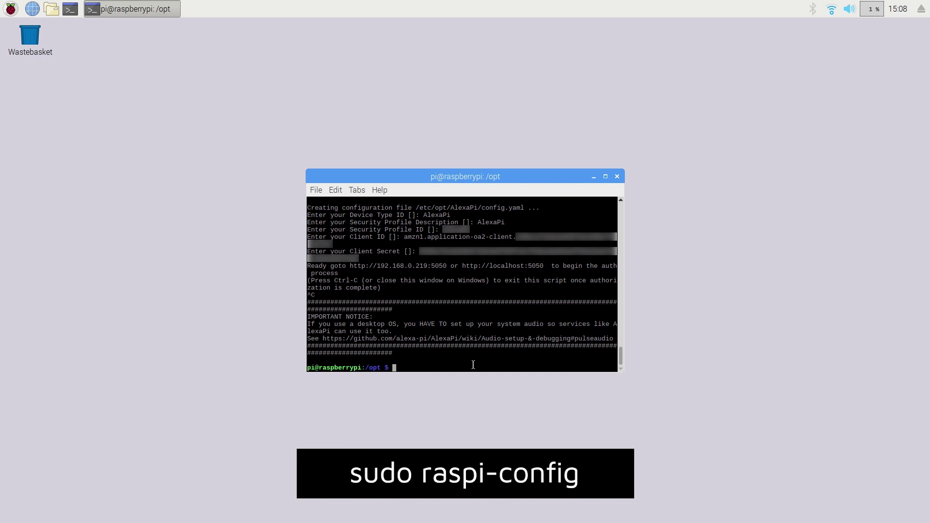
- Run sudo raspi-config and set Boot Options > Desktop / CLI to B1 Console
{"action": "type", "text": "sudo raspi-config"}
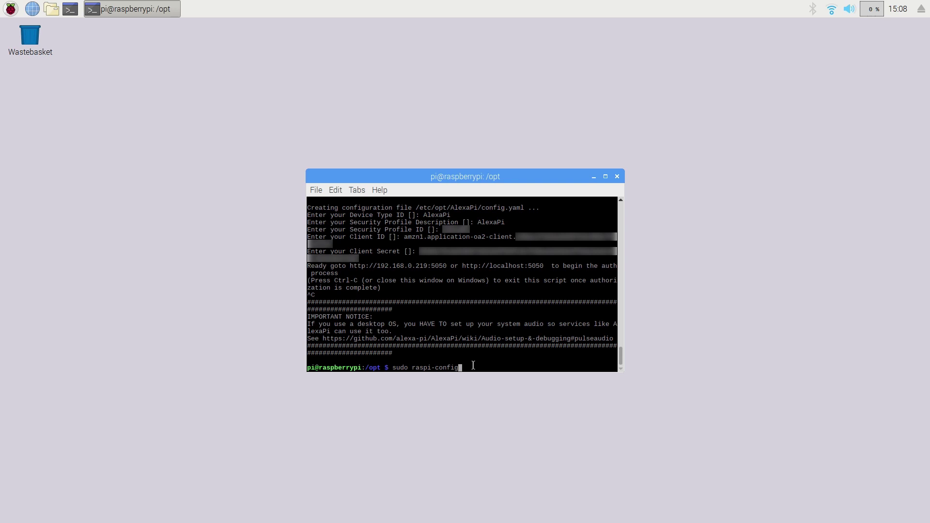
{"action": "key", "text": "Return"}
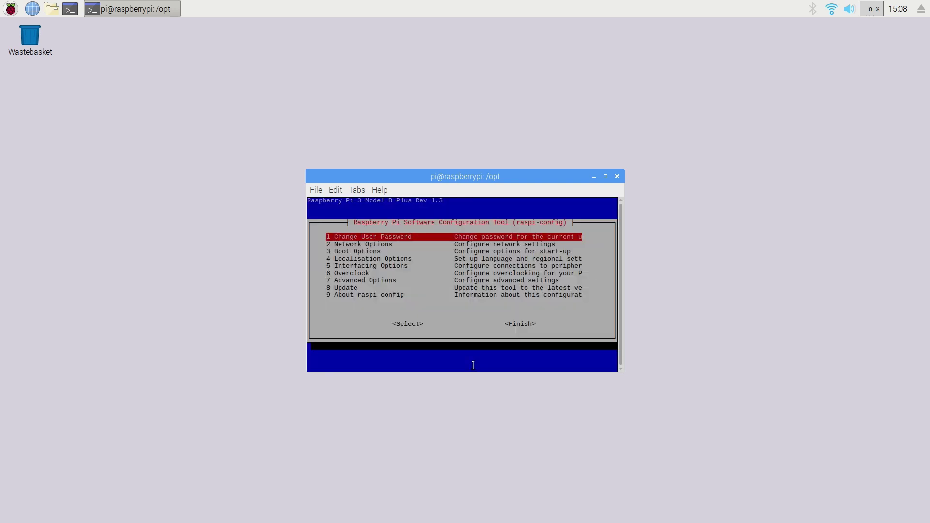
{"action": "key", "text": "Down"}
{"action": "key", "text": "Down"}
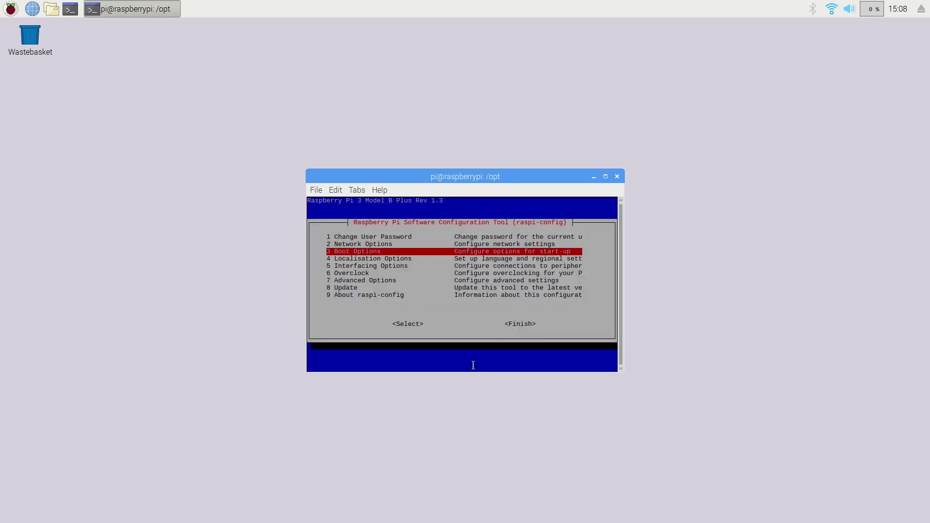
{"action": "key", "text": "Return"}
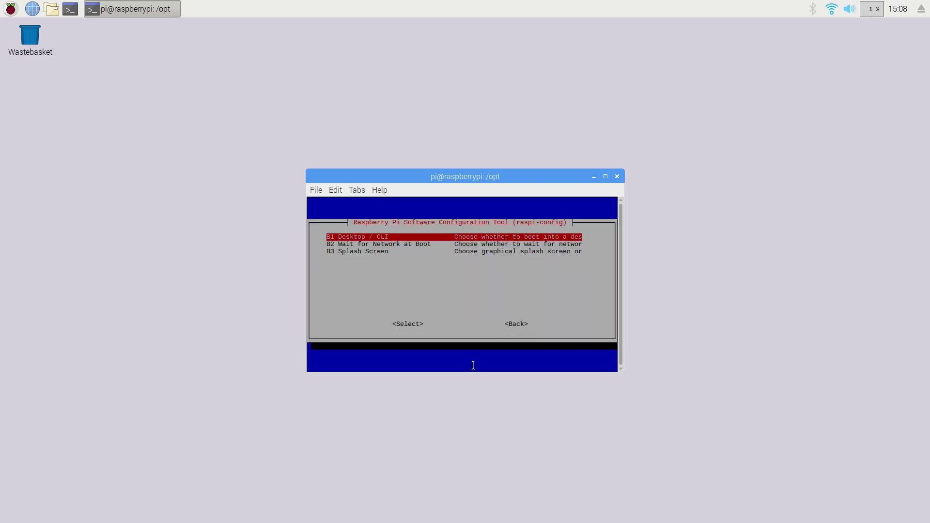
{"action": "key", "text": "Return"}
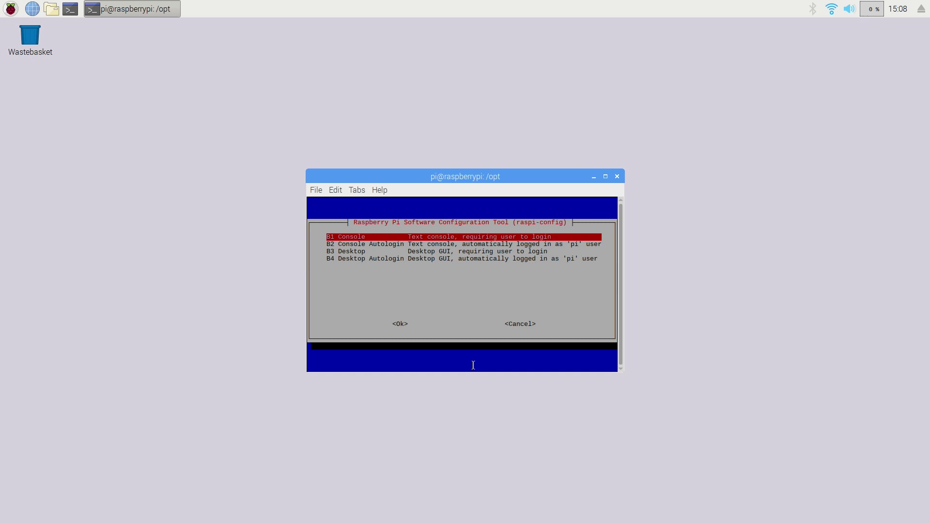
{"action": "key", "text": "Return"}
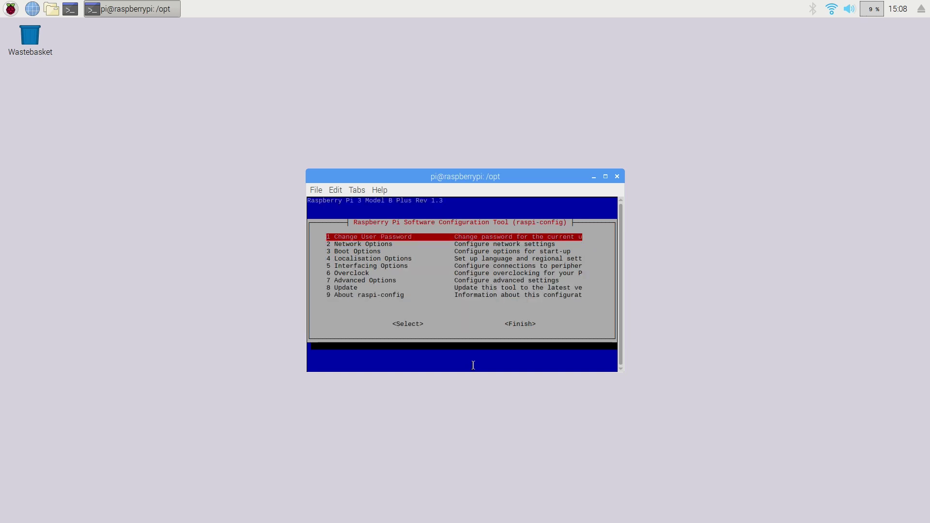
- Set Advanced Options > A4 Audio to Force 3.5mm jack, then Finish and accept the reboot
{"action": "key", "text": "Down"}
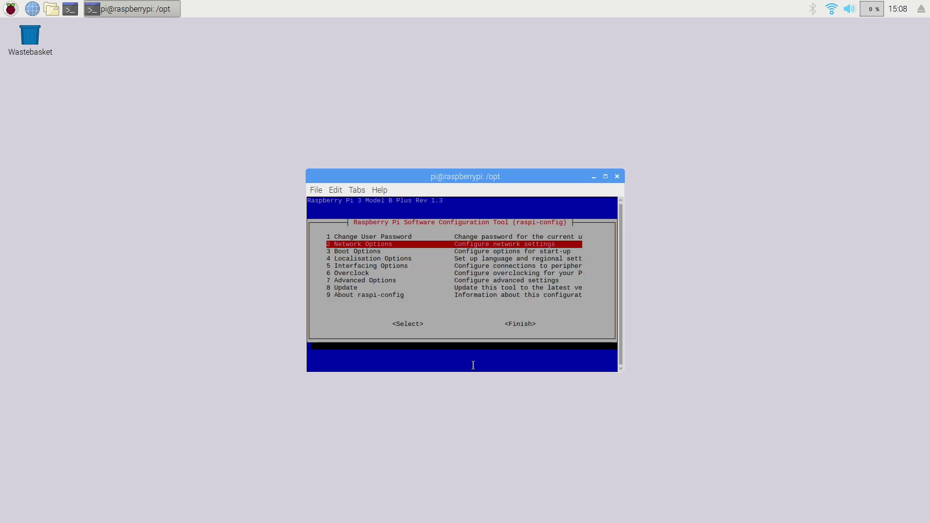
{"action": "key", "text": "Down"}
{"action": "key", "text": "Down"}
{"action": "key", "text": "Down"}
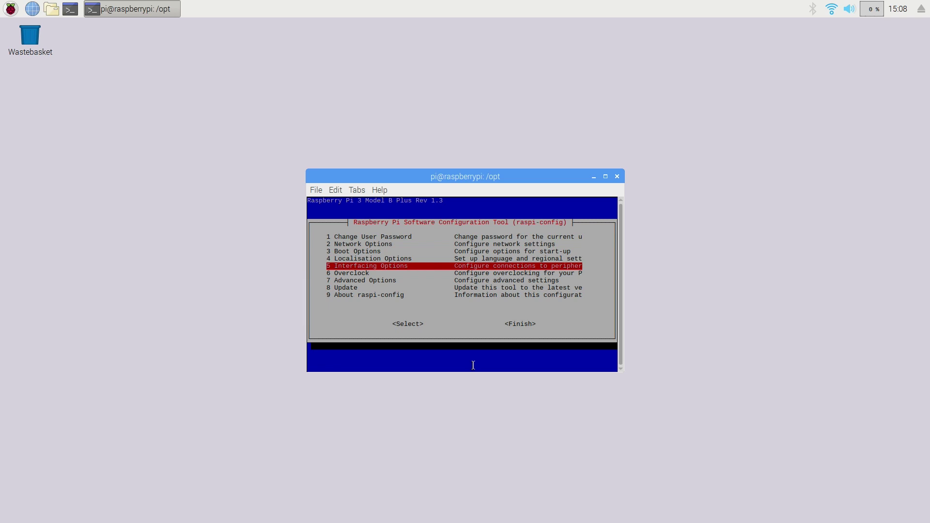
{"action": "key", "text": "Down"}
{"action": "key", "text": "Down"}
{"action": "key", "text": "Return"}
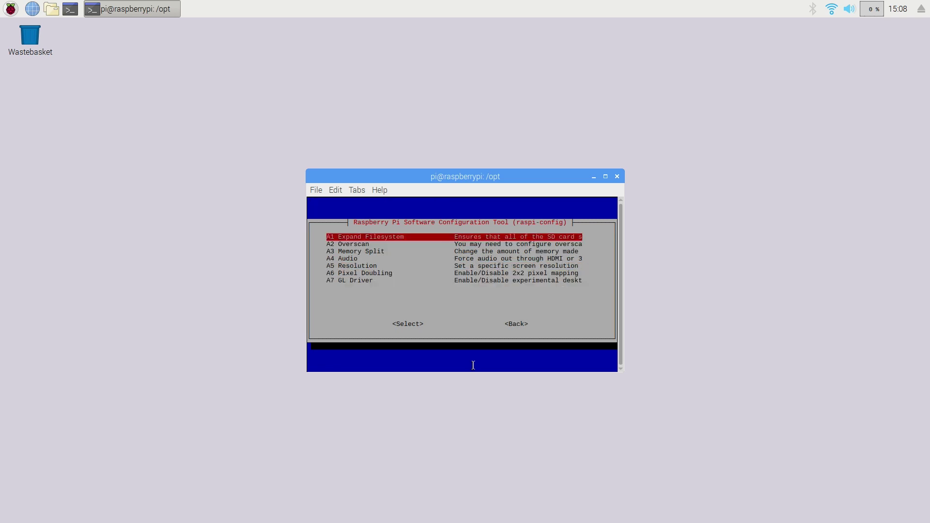
{"action": "key", "text": "Down"}
{"action": "key", "text": "Down"}
{"action": "key", "text": "Down"}
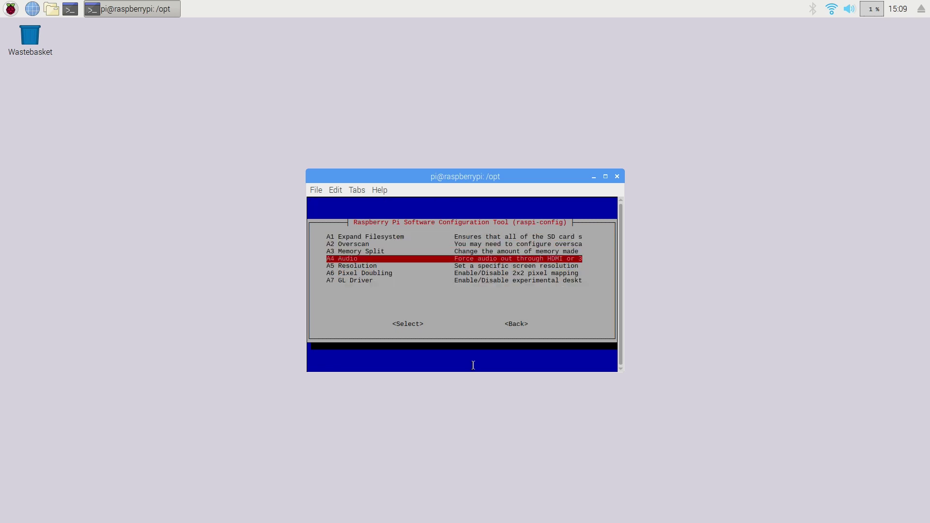
{"action": "key", "text": "Return"}
{"action": "key", "text": "Down"}
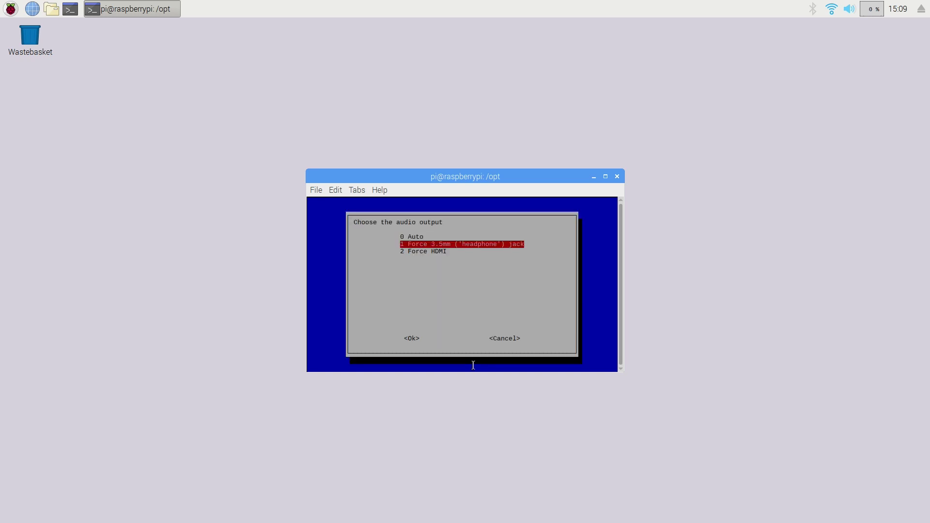
{"action": "key", "text": "Return"}
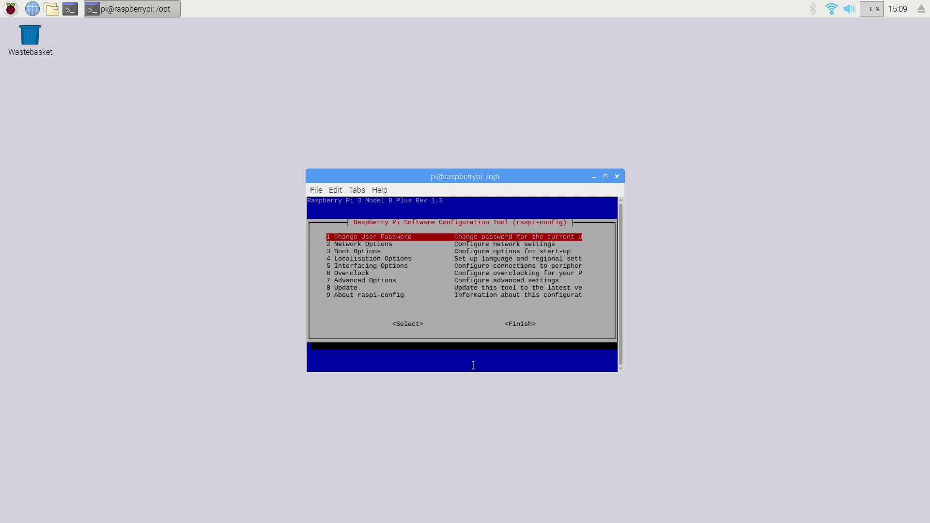
{"action": "key", "text": "Tab"}
{"action": "key", "text": "Tab"}
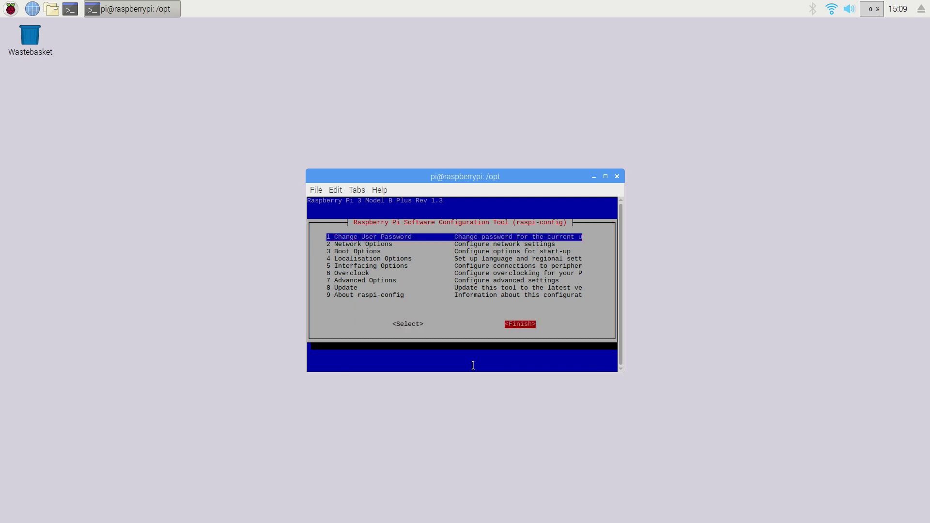
{"action": "key", "text": "Return"}
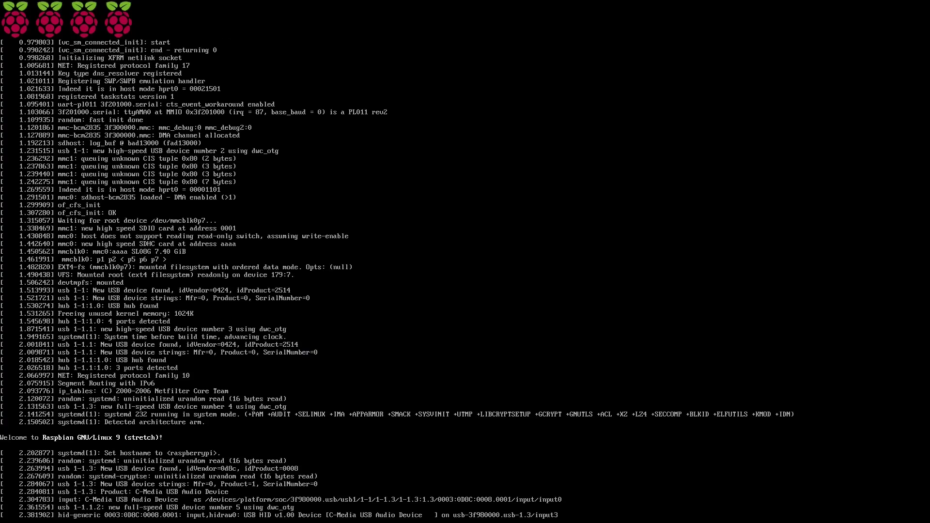